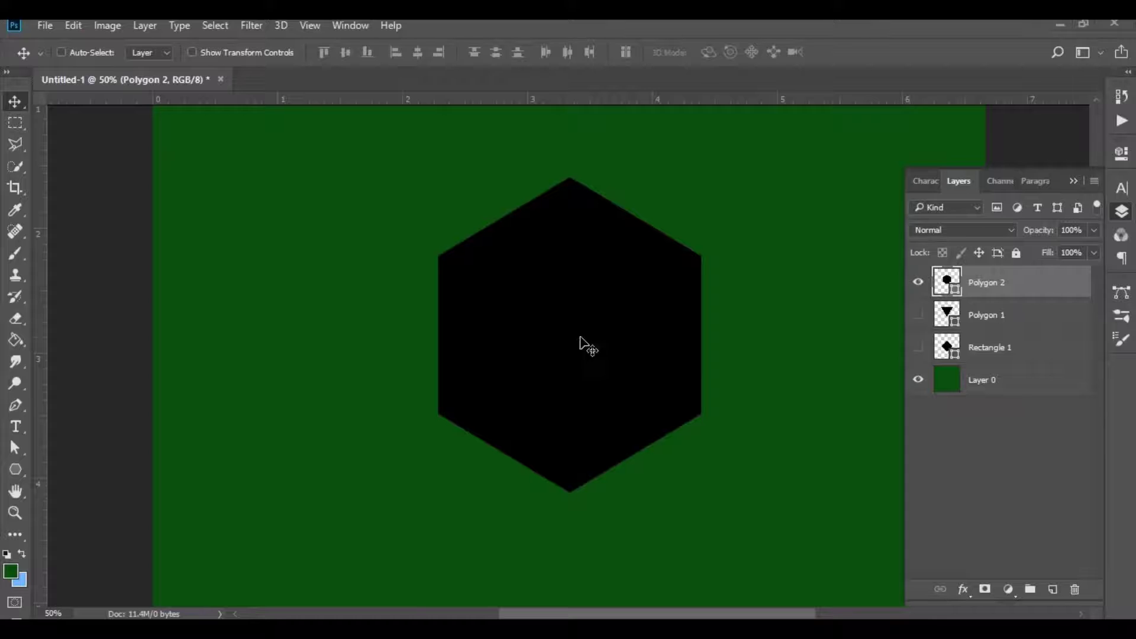
# Draw a tall, narrow white rectangle vertically over the black hexagon
pyautogui.click(20, 471)
pyautogui.click(41, 467)
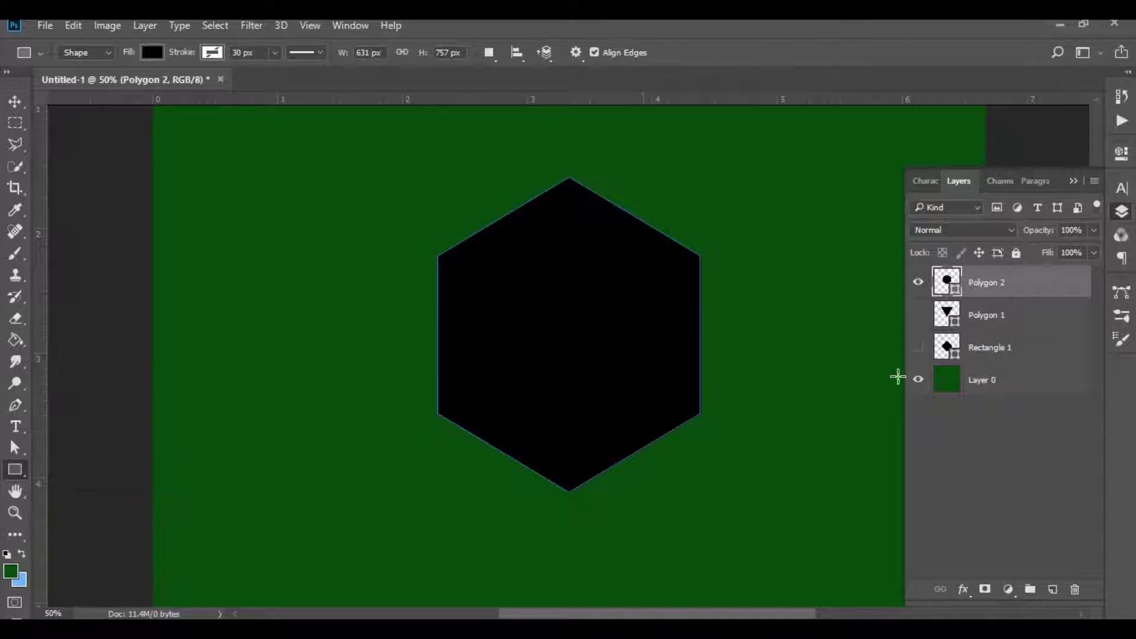
pyautogui.click(982, 423)
pyautogui.moveTo(521, 153); pyautogui.dragTo(555, 485)
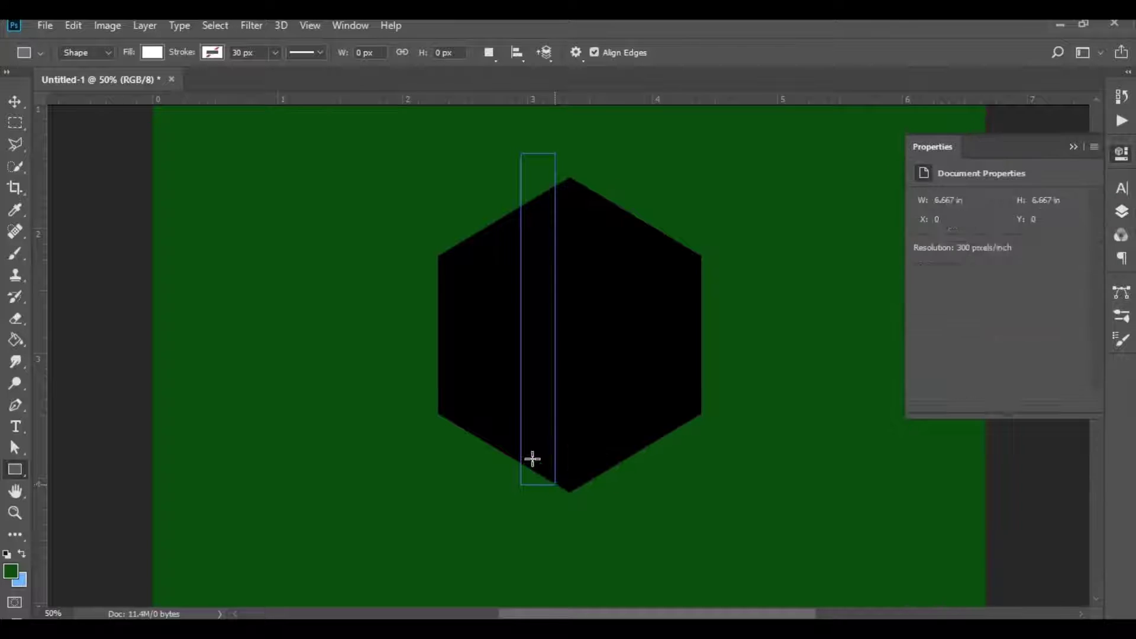
# Move the white bar so its right edge lines up with the hexagon's top point
pyautogui.click(15, 104)
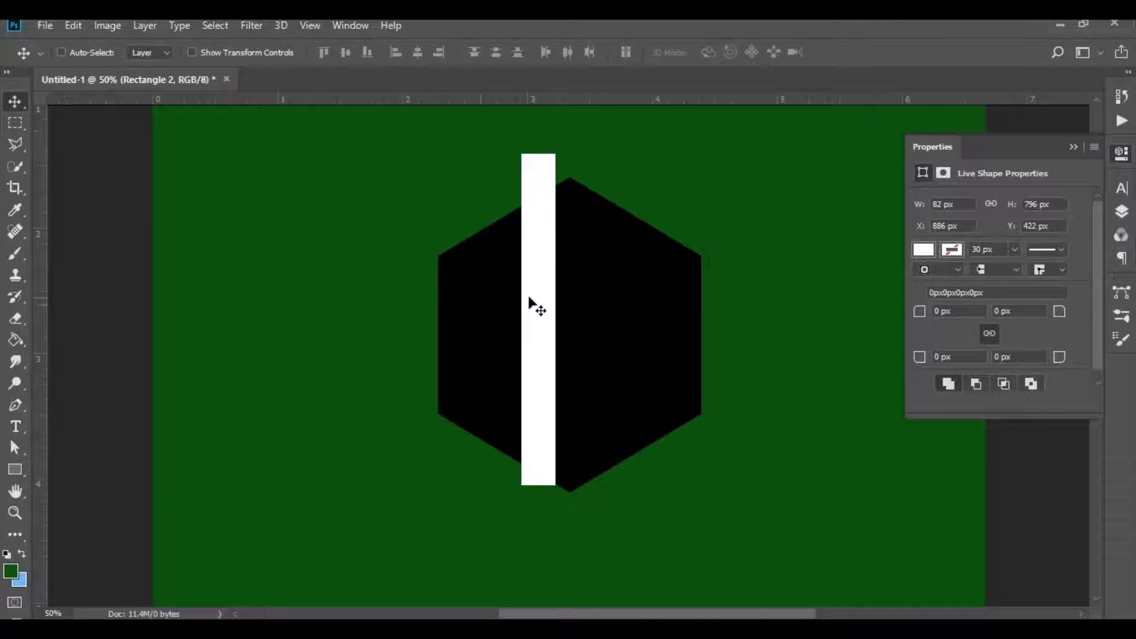
pyautogui.moveTo(528, 304); pyautogui.dragTo(543, 324)
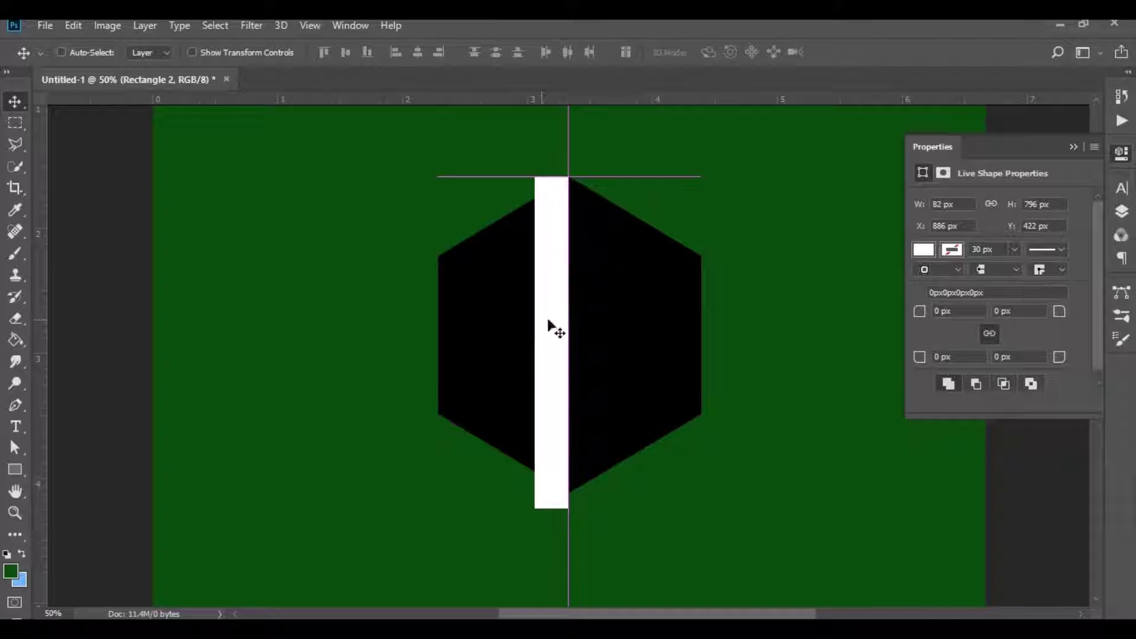
pyautogui.hotkey('ctrl', '+')
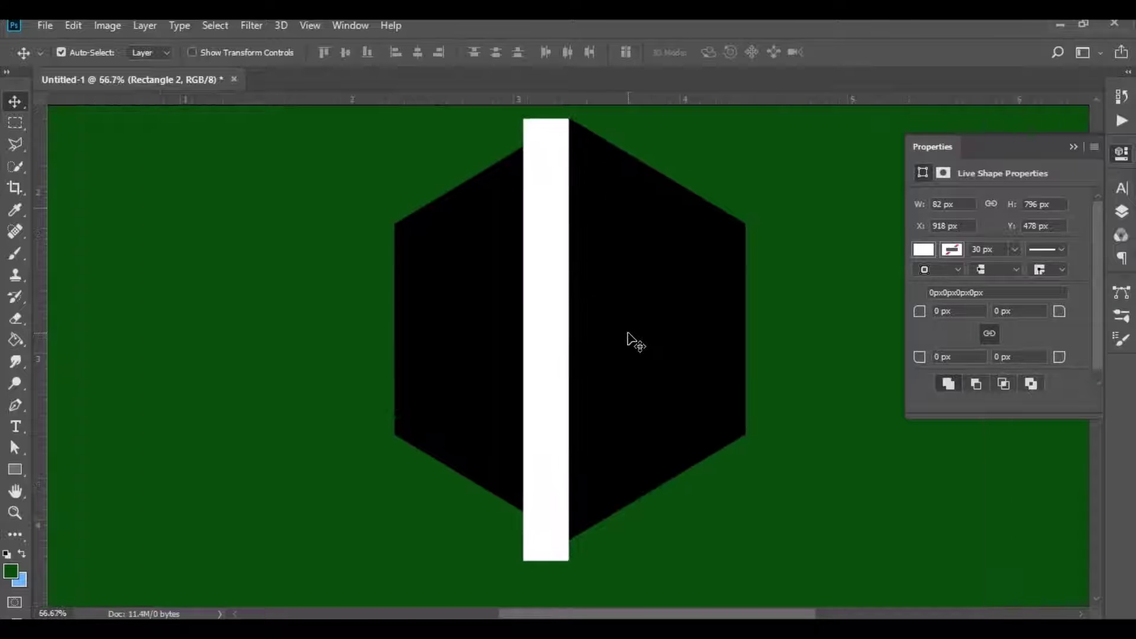
pyautogui.scroll(2, 628, 339)
pyautogui.scroll(2, 591, 326)
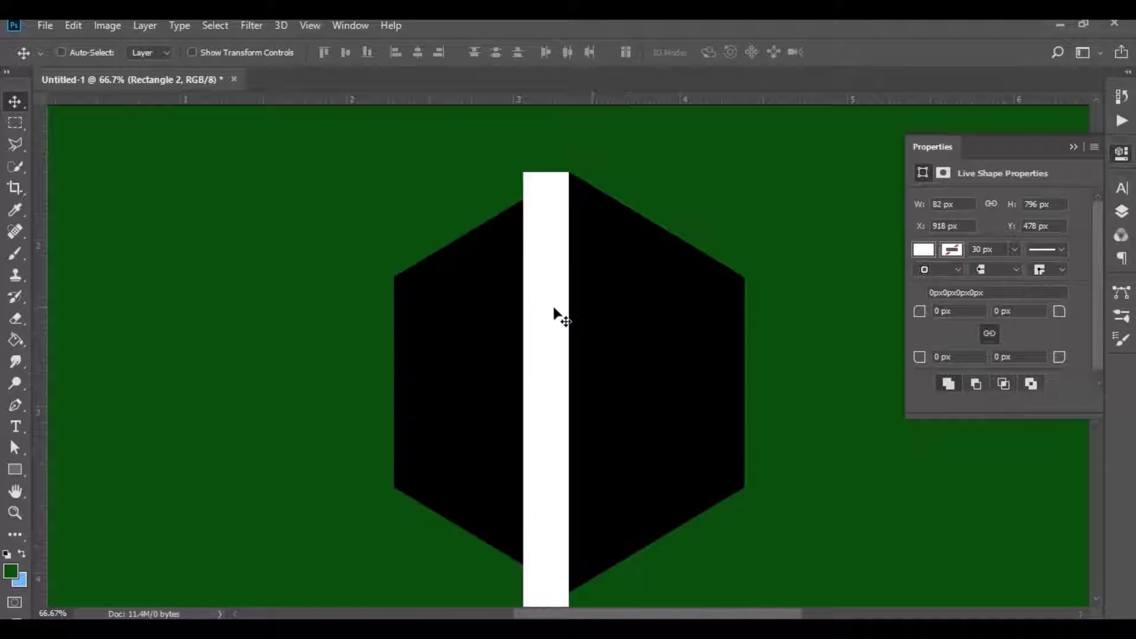
pyautogui.moveTo(547, 313); pyautogui.dragTo(550, 314)
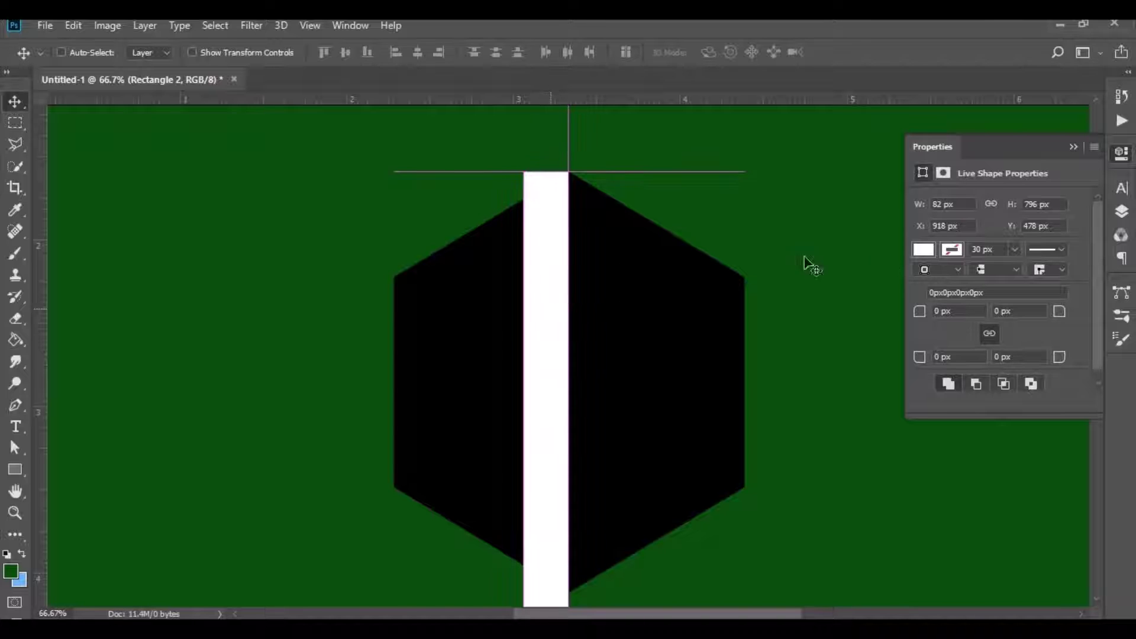
pyautogui.click(1122, 211)
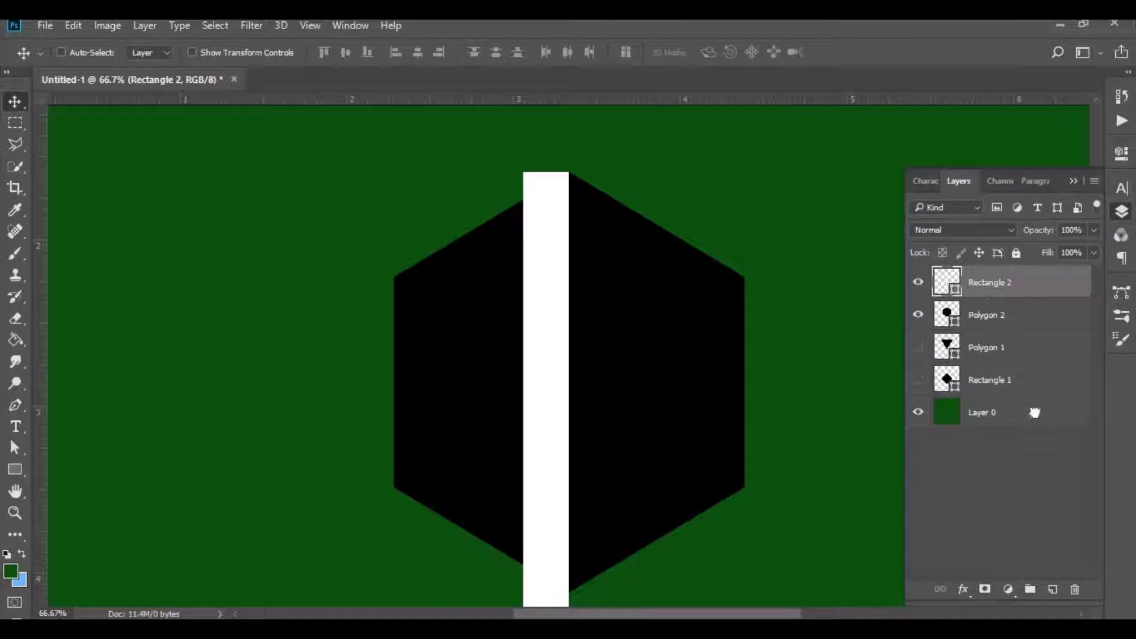
# Copy Rectangle 2 to the hexagon's upper-left corner, then duplicate that copy once more
pyautogui.moveTo(1034, 413); pyautogui.dragTo(1053, 589)
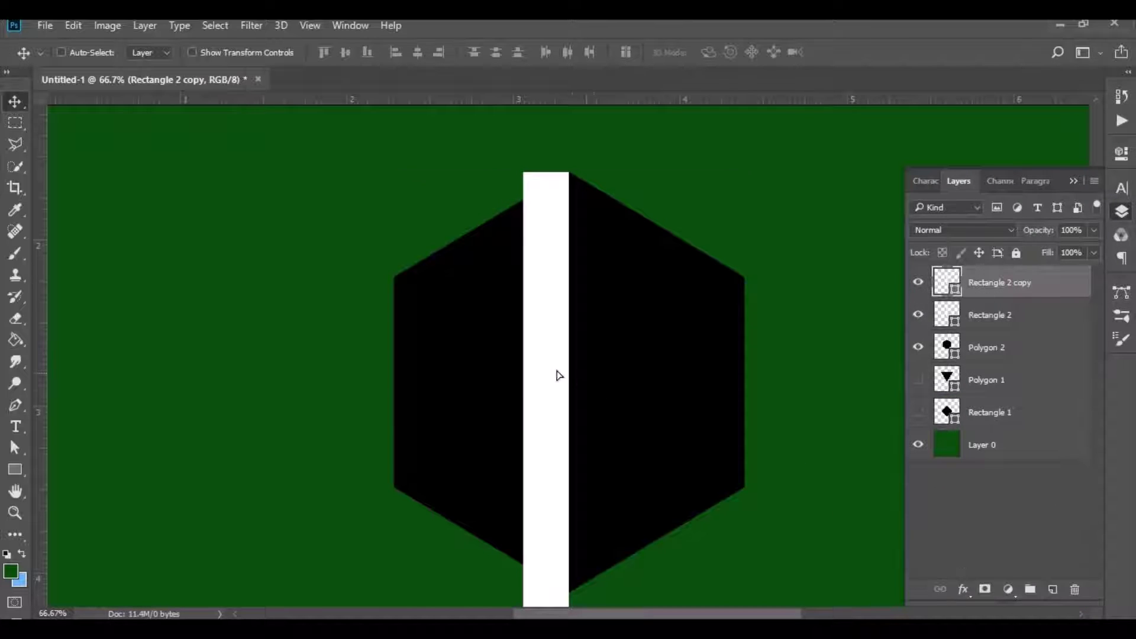
pyautogui.moveTo(557, 375)
pyautogui.mouseDown()
pyautogui.moveTo(460, 437)
pyautogui.moveTo(460, 491)
pyautogui.mouseUp()
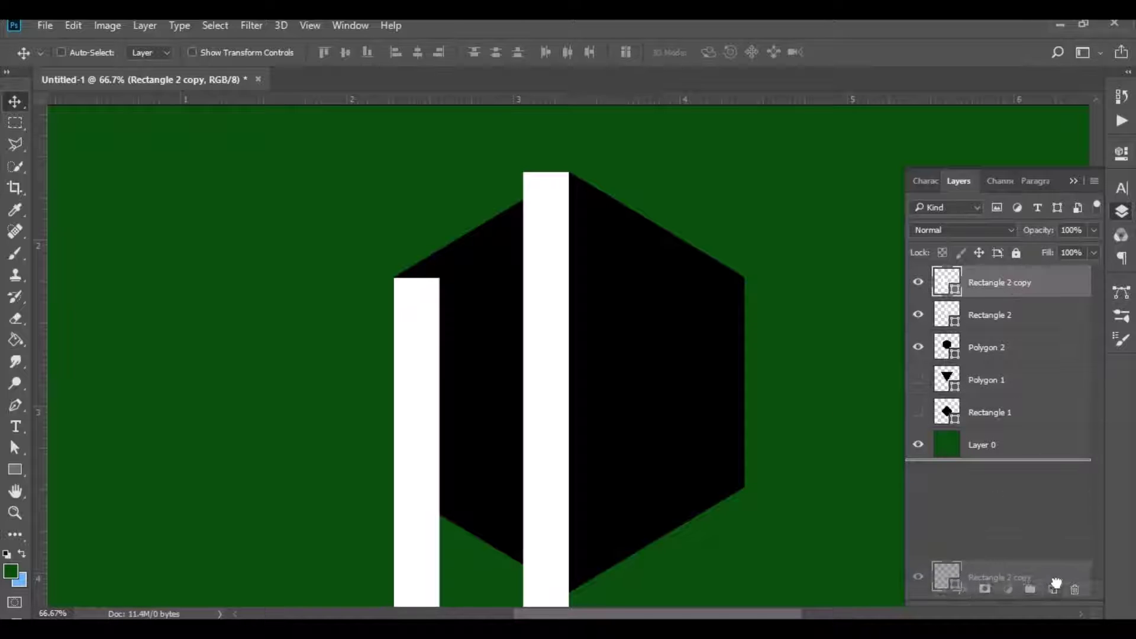
pyautogui.moveTo(1036, 354); pyautogui.dragTo(1053, 589)
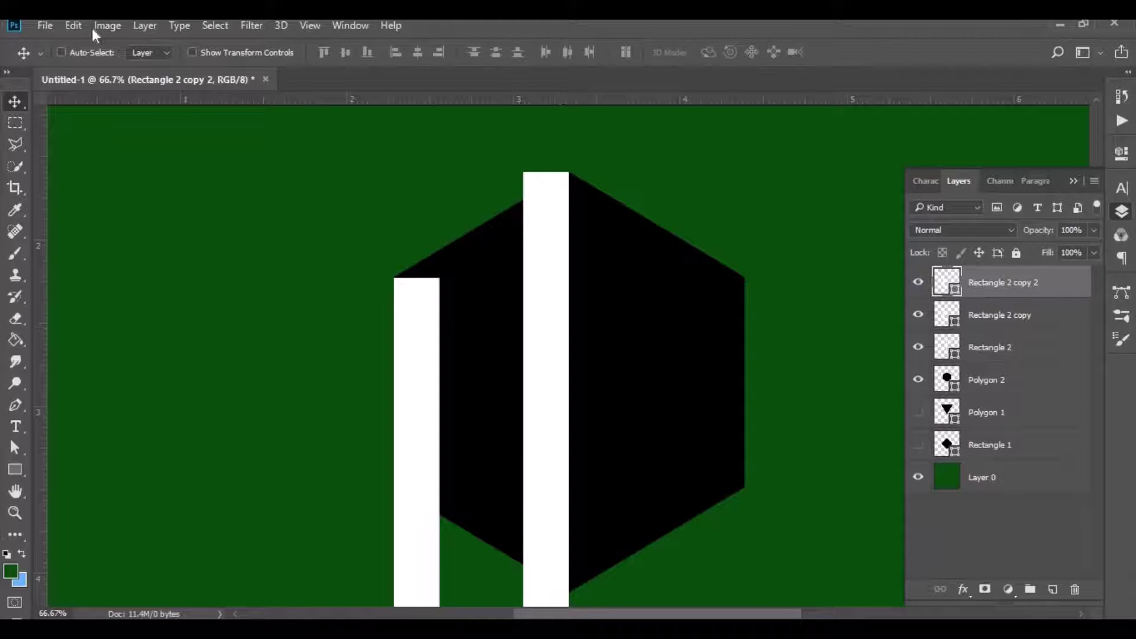
# Rotate the new bar copy to about 60° along the hexagon's upper-left edge
pyautogui.click(74, 26)
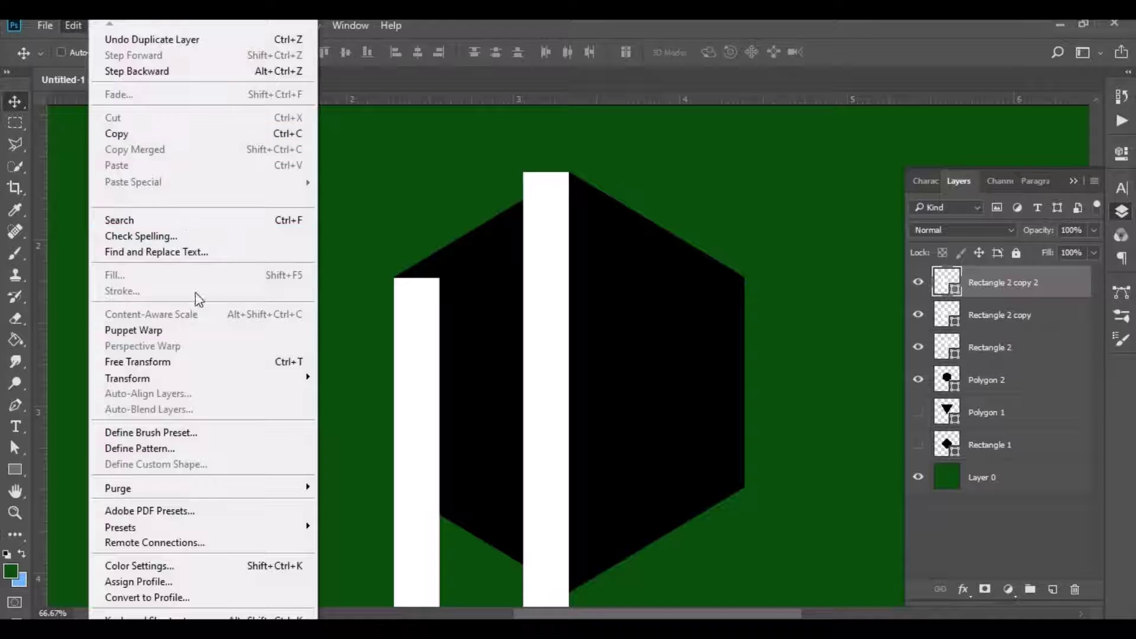
pyautogui.click(198, 359)
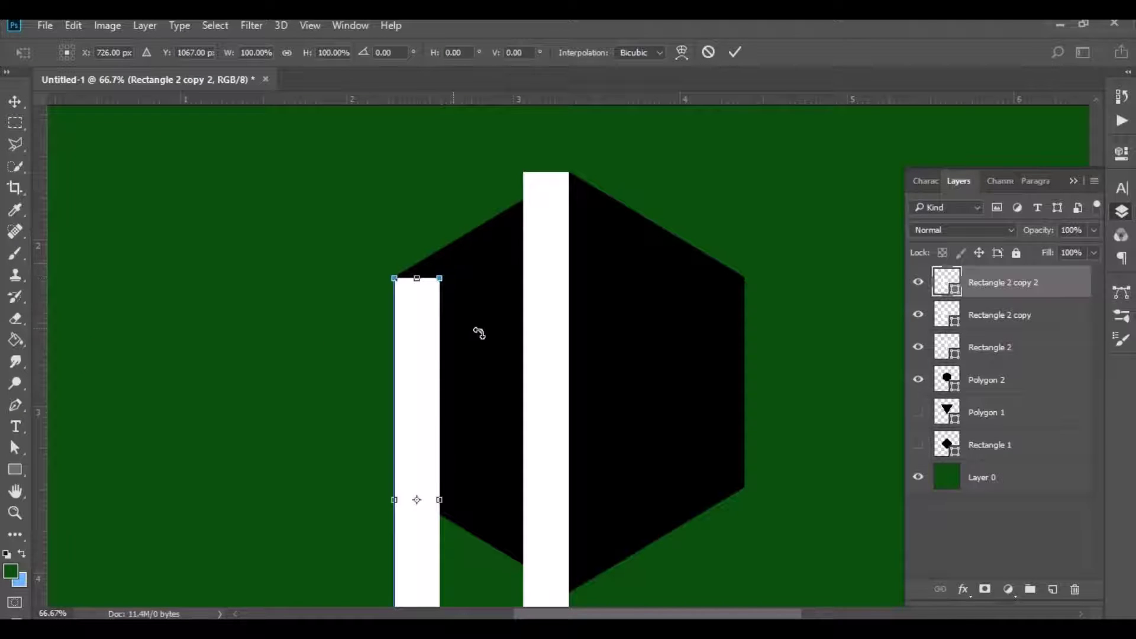
pyautogui.moveTo(479, 333); pyautogui.dragTo(510, 432)
pyautogui.moveTo(477, 383); pyautogui.dragTo(468, 299)
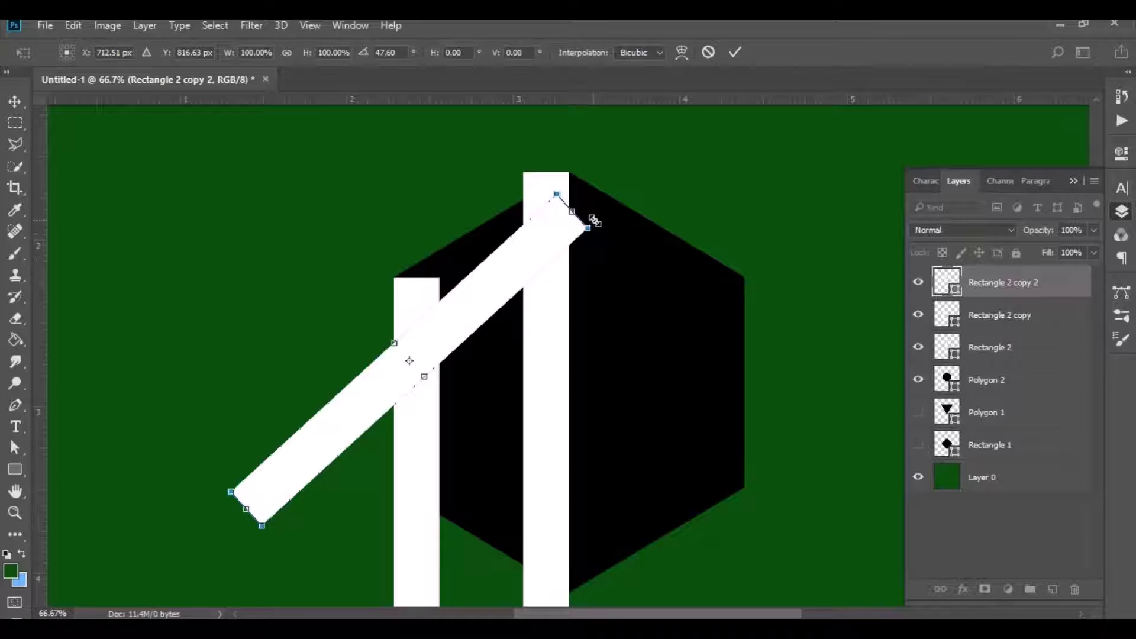
pyautogui.moveTo(608, 235); pyautogui.dragTo(628, 299)
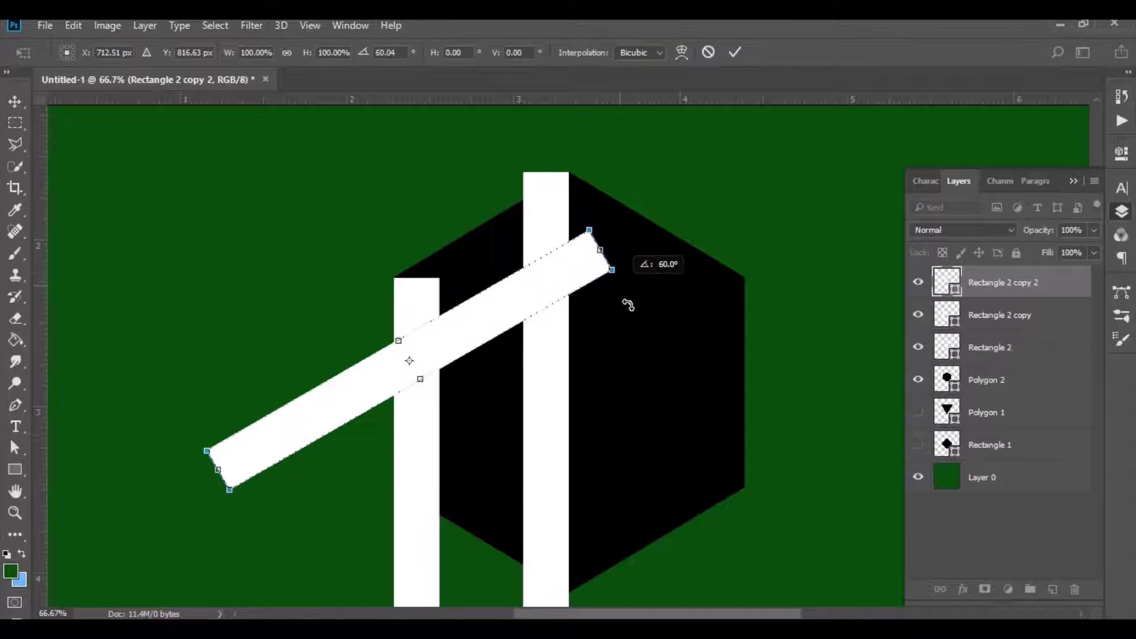
pyautogui.moveTo(482, 330); pyautogui.dragTo(467, 275)
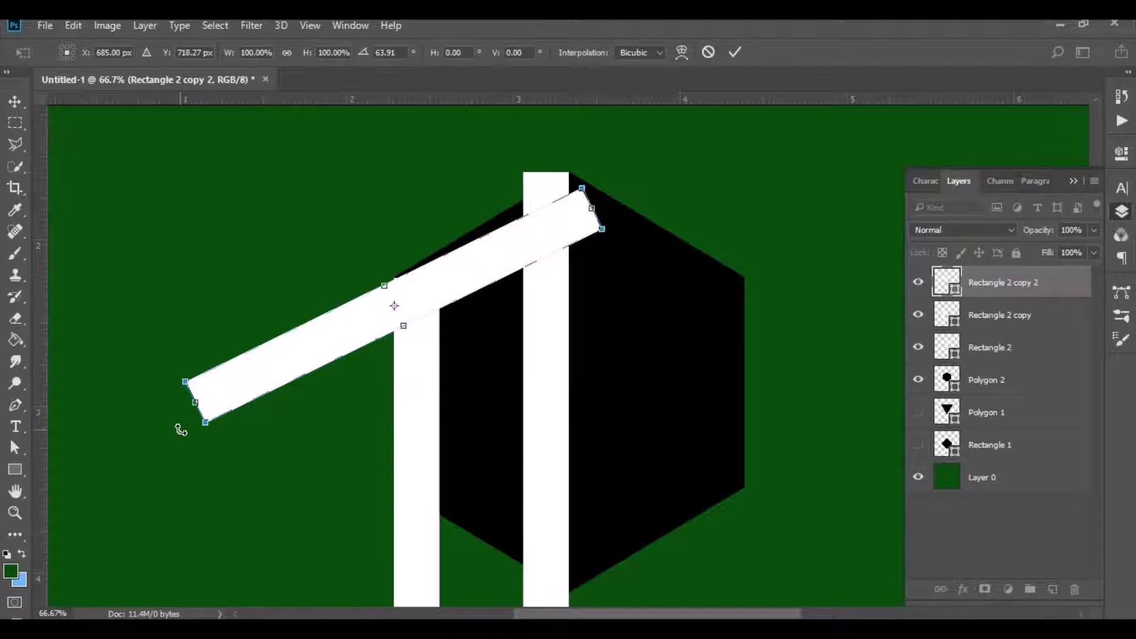
pyautogui.moveTo(181, 430); pyautogui.dragTo(186, 443)
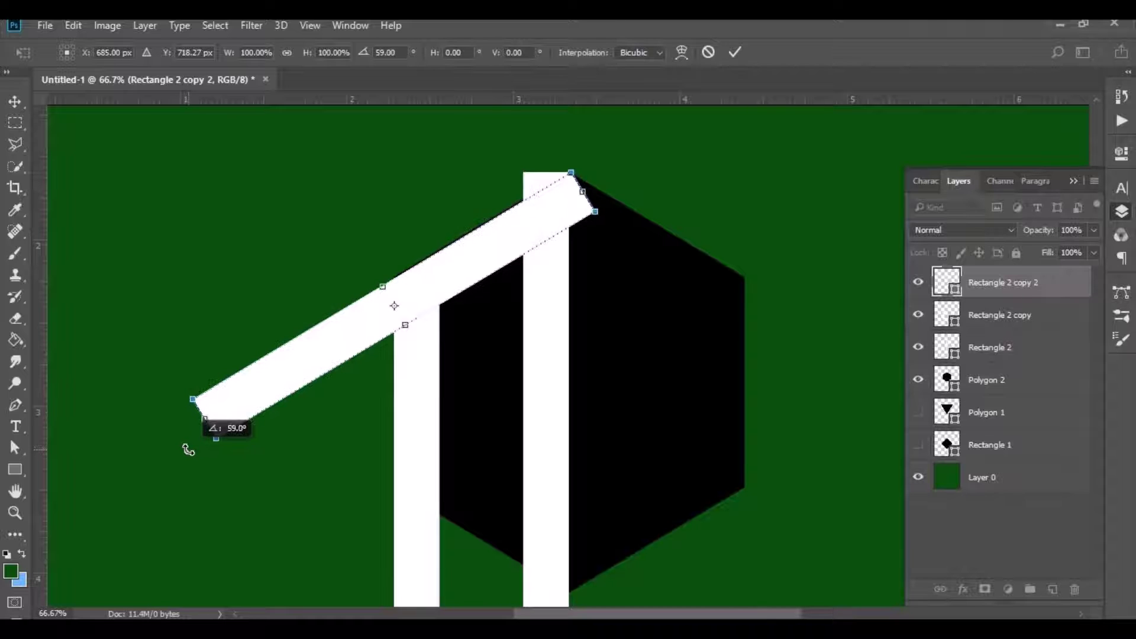
pyautogui.click(733, 52)
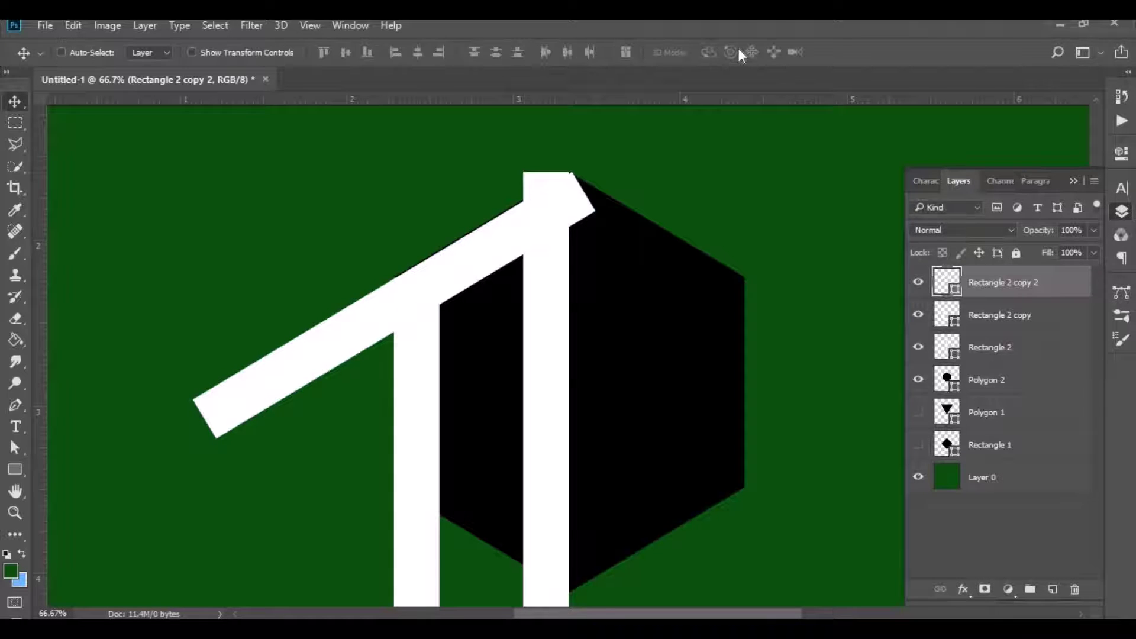
# Nudge the angled bar left and down so it meets the tall bar's top
pyautogui.hotkey('shift', 'Left')
pyautogui.hotkey('shift', 'Left')
pyautogui.hotkey('shift', 'Left')
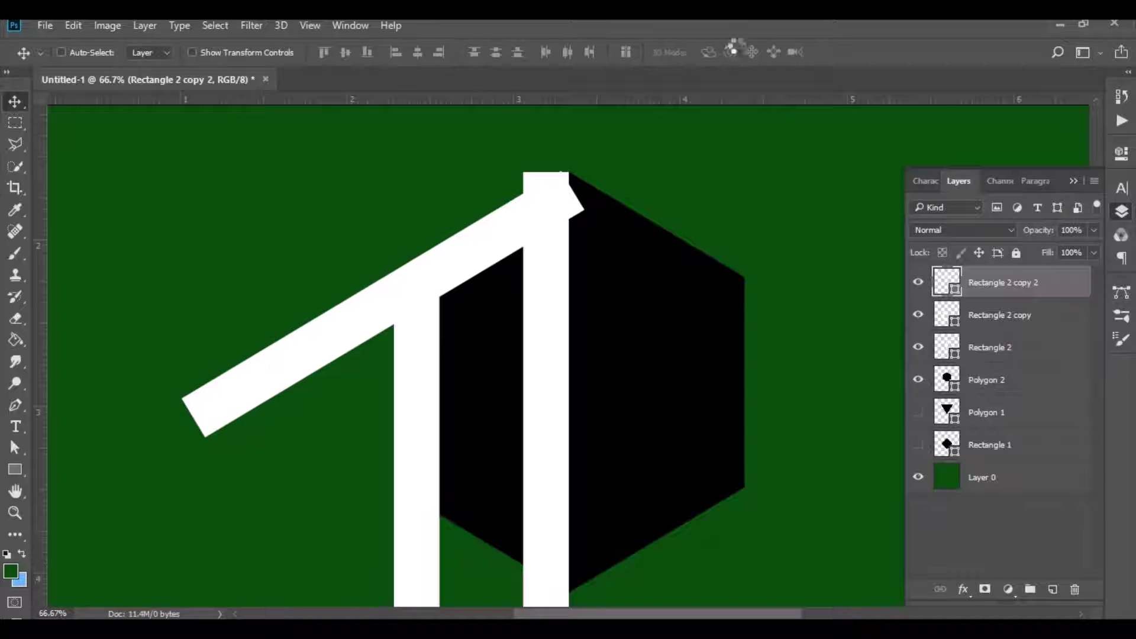
pyautogui.hotkey('shift', 'Left')
pyautogui.hotkey('shift', 'Left')
pyautogui.press('Down')
pyautogui.press('Down')
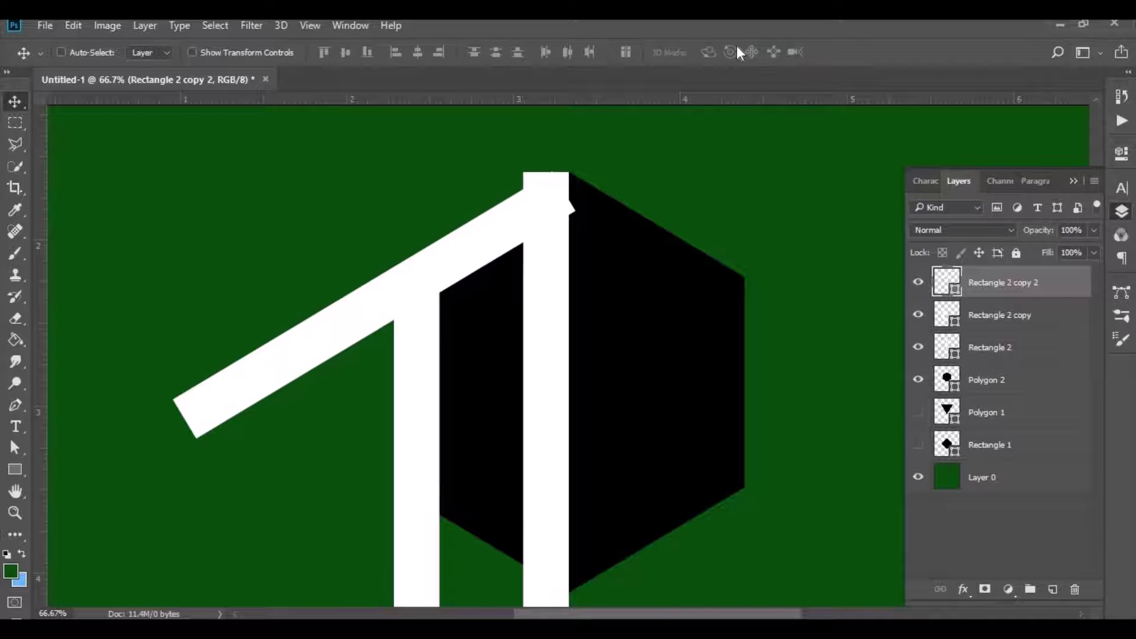
pyautogui.press('Down')
pyautogui.hotkey('shift', 'Down')
pyautogui.hotkey('shift', 'Left')
pyautogui.hotkey('shift', 'Left')
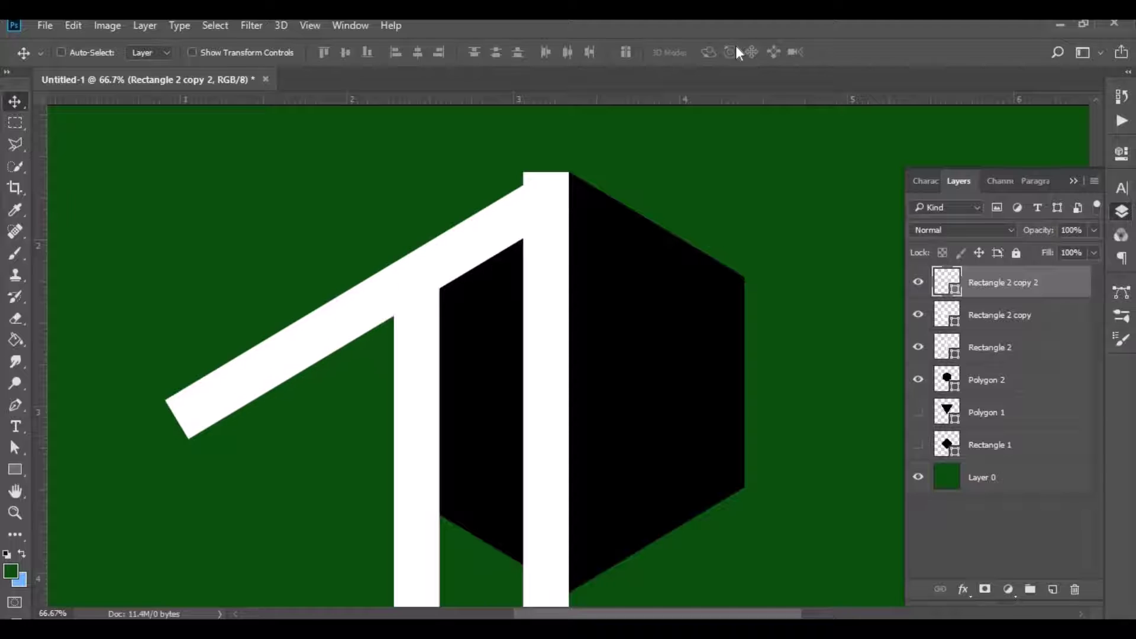
pyautogui.hotkey('shift', 'Down')
pyautogui.hotkey('shift', 'Down')
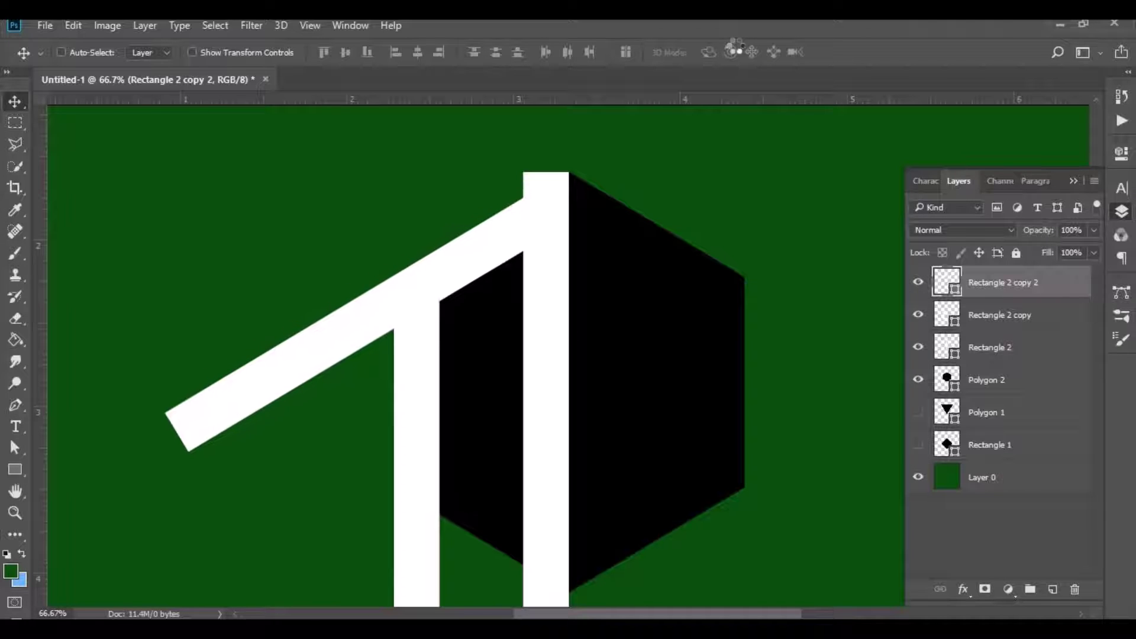
pyautogui.hotkey('shift', 'Down')
pyautogui.hotkey('shift', 'Down')
pyautogui.press('Up')
pyautogui.press('Up')
pyautogui.press('Up')
pyautogui.press('Up')
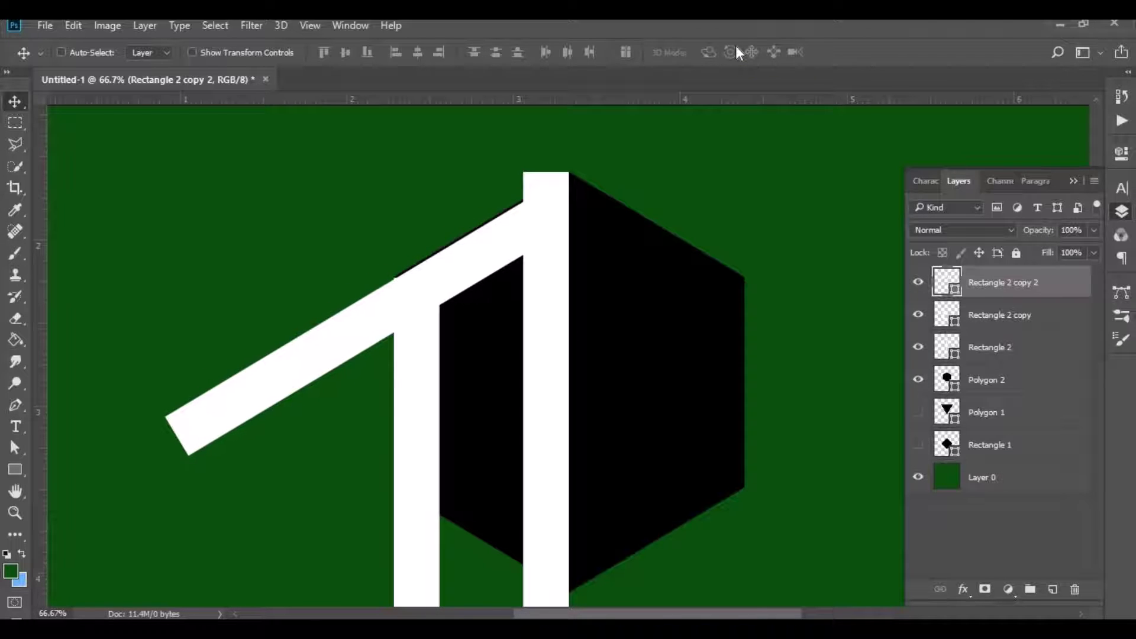
pyautogui.press('Up')
pyautogui.press('Up')
pyautogui.scroll(-1, 811, 162)
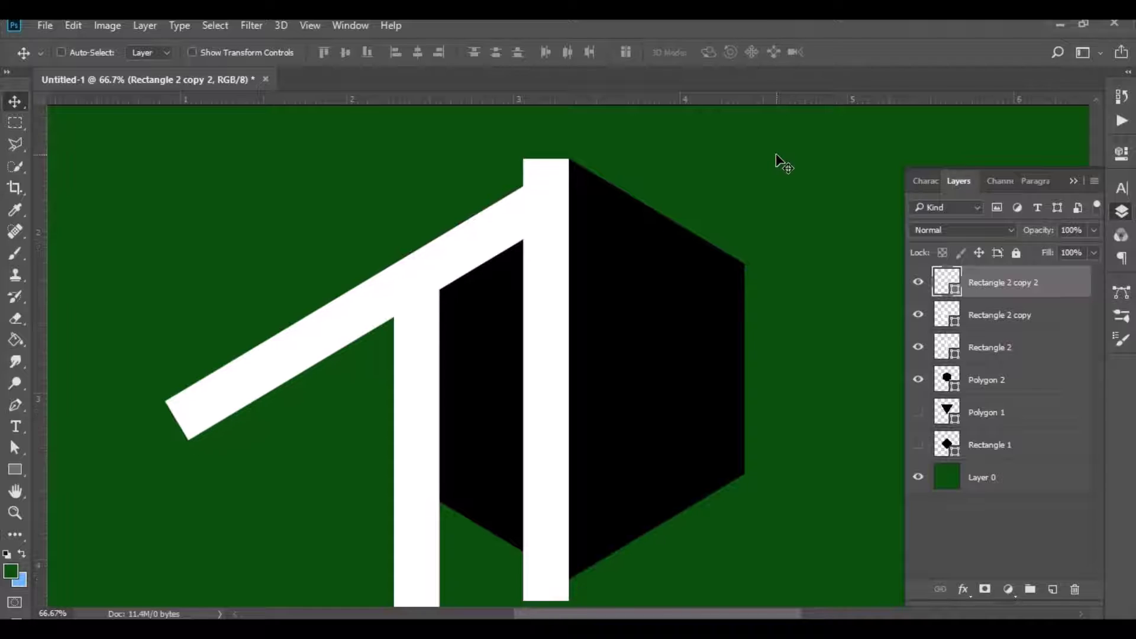
pyautogui.scroll(-3, 864, 219)
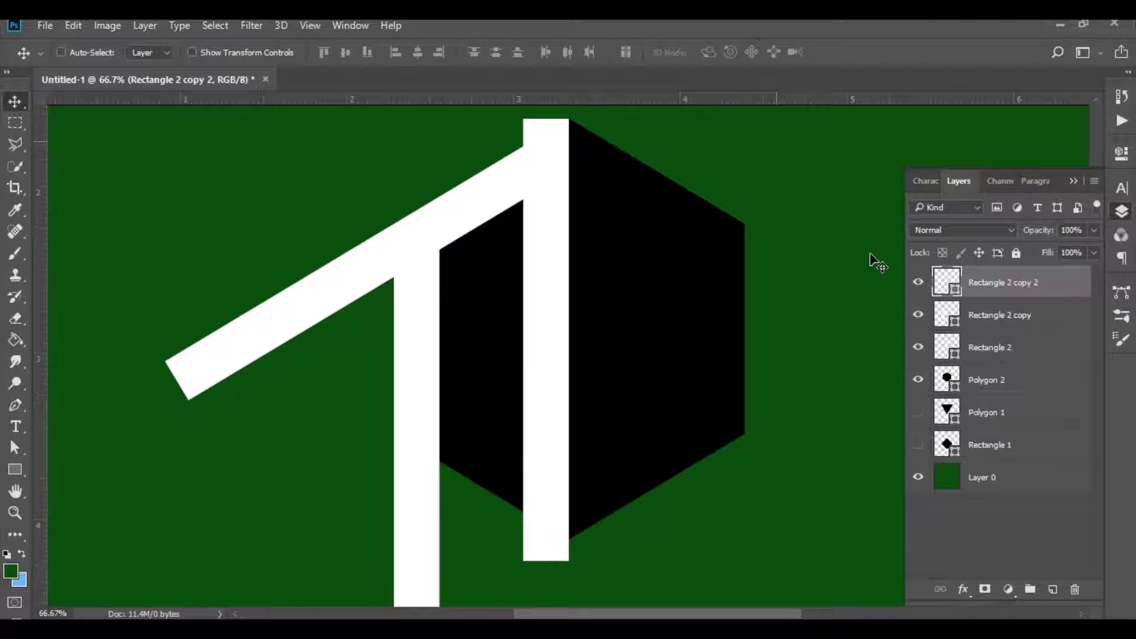
# Shorten the right upright bar and slant its bottom to follow the hexagon edge
pyautogui.click(1014, 353)
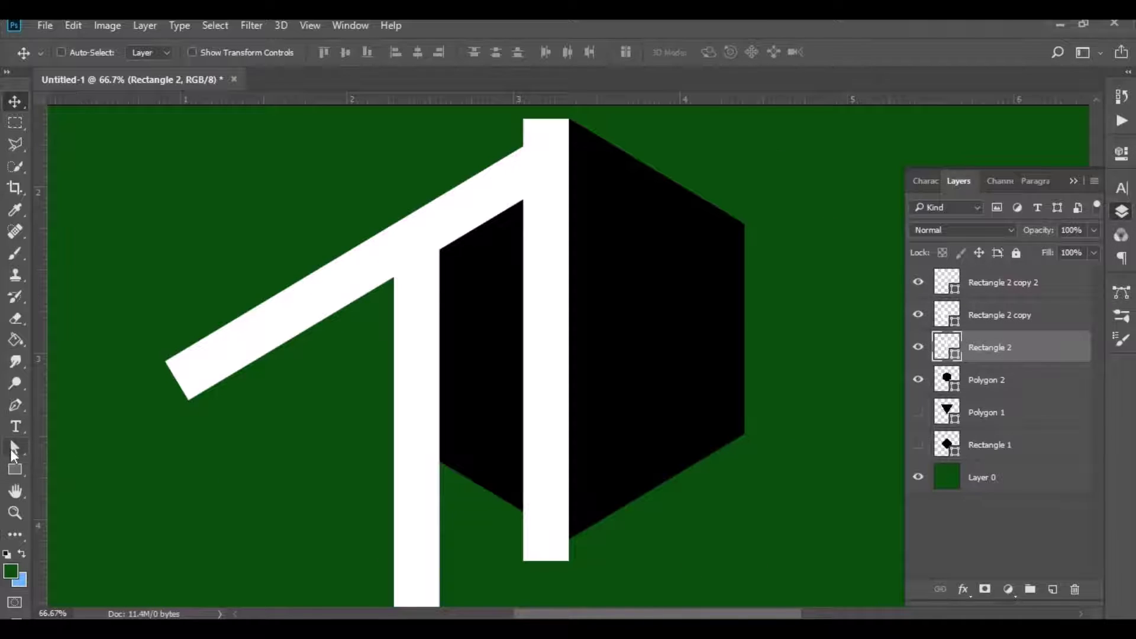
pyautogui.click(15, 448)
pyautogui.moveTo(498, 535); pyautogui.dragTo(606, 586)
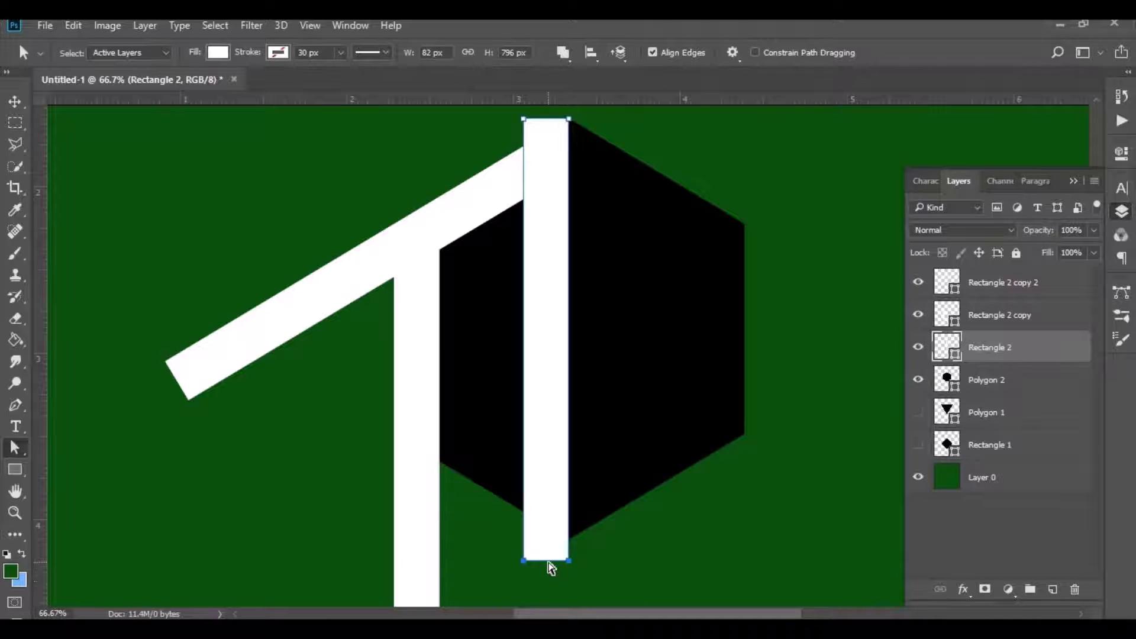
pyautogui.moveTo(548, 561)
pyautogui.mouseDown()
pyautogui.moveTo(545, 538)
pyautogui.moveTo(547, 567)
pyautogui.mouseUp()
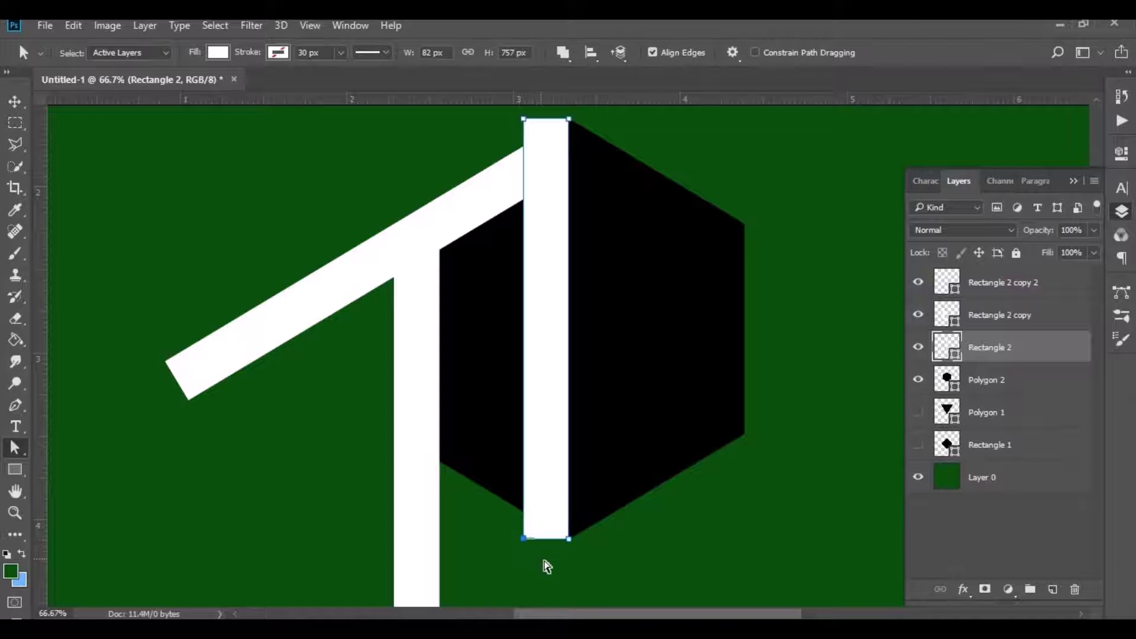
pyautogui.press('Up')
pyautogui.press('Up')
pyautogui.press('Up')
pyautogui.press('Up')
pyautogui.press('Up')
pyautogui.press('Up')
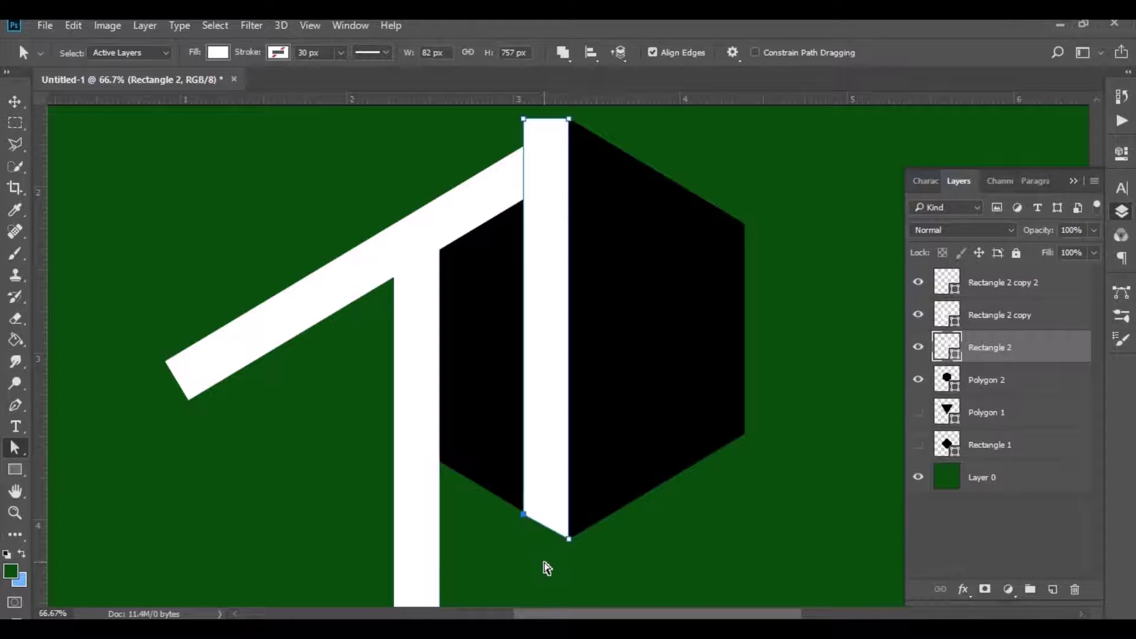
pyautogui.click(545, 568)
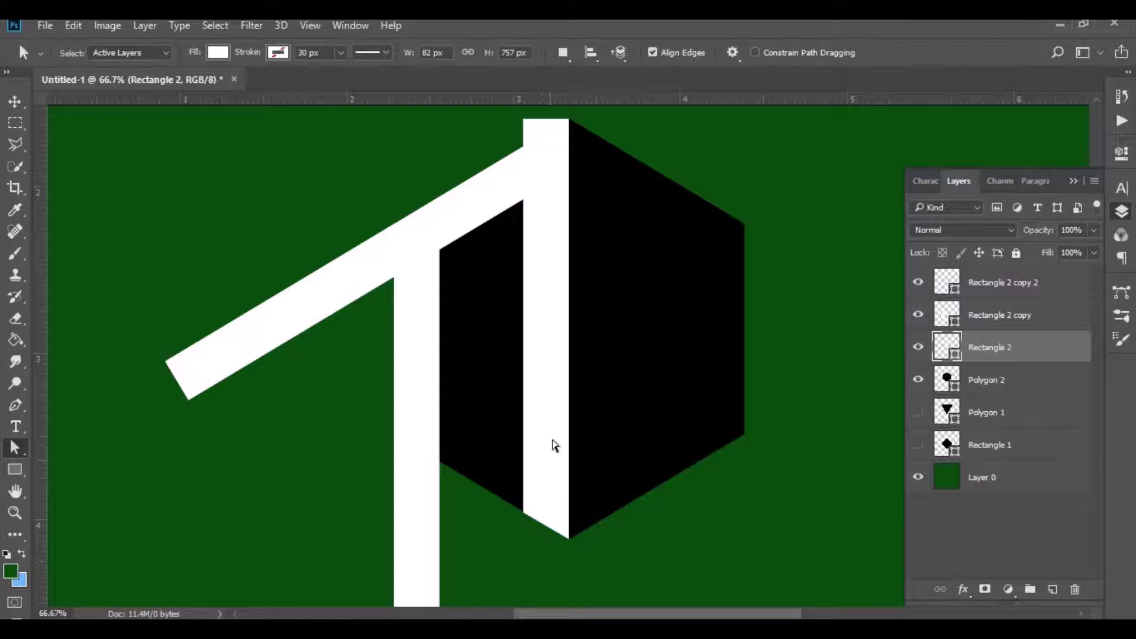
# Lower the right bar's top-left anchor so its top slants
pyautogui.scroll(3, 554, 414)
pyautogui.scroll(2, 533, 296)
pyautogui.moveTo(507, 257); pyautogui.dragTo(538, 296)
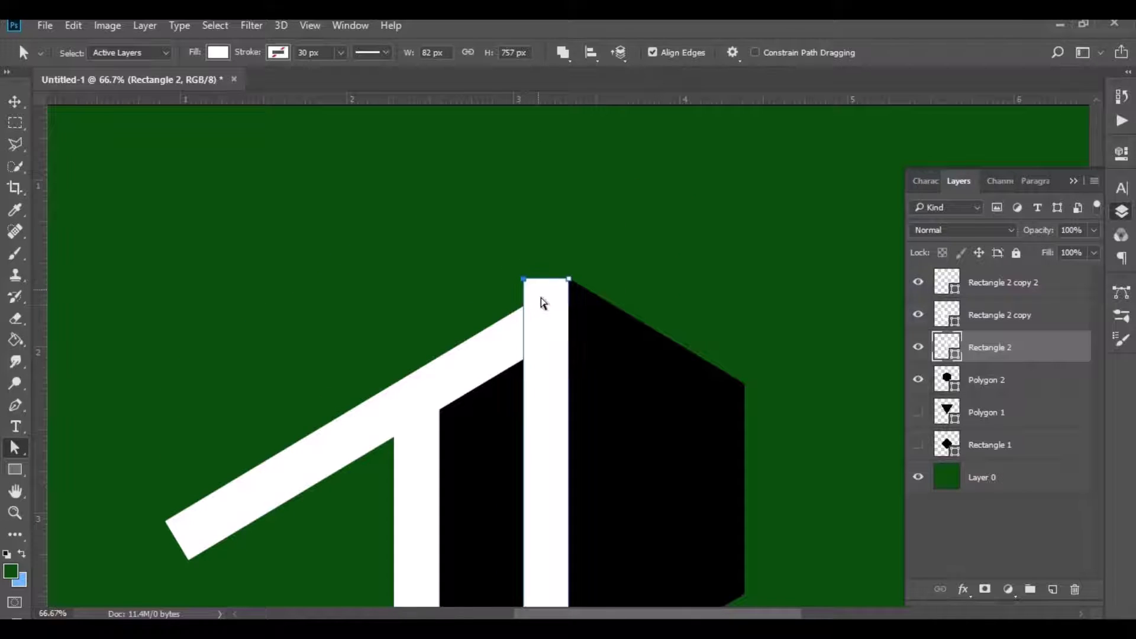
pyautogui.press('Down')
pyautogui.press('Down')
pyautogui.press('Down')
pyautogui.press('Down')
pyautogui.press('Down')
pyautogui.press('Down')
pyautogui.press('Down')
pyautogui.press('Down')
pyautogui.press('Down')
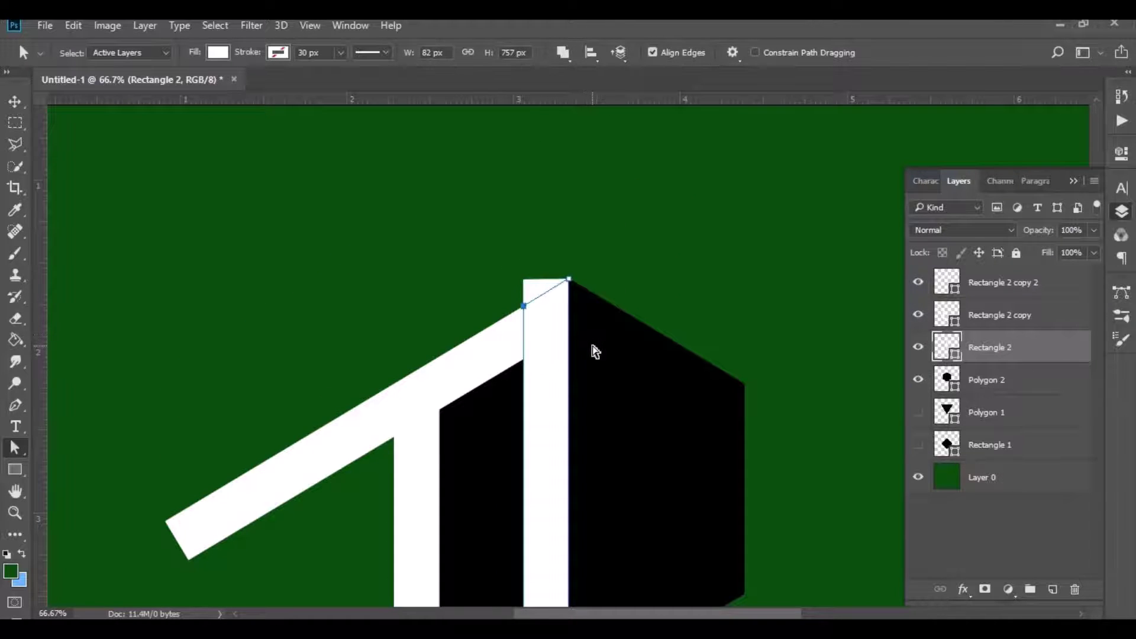
pyautogui.press('Escape')
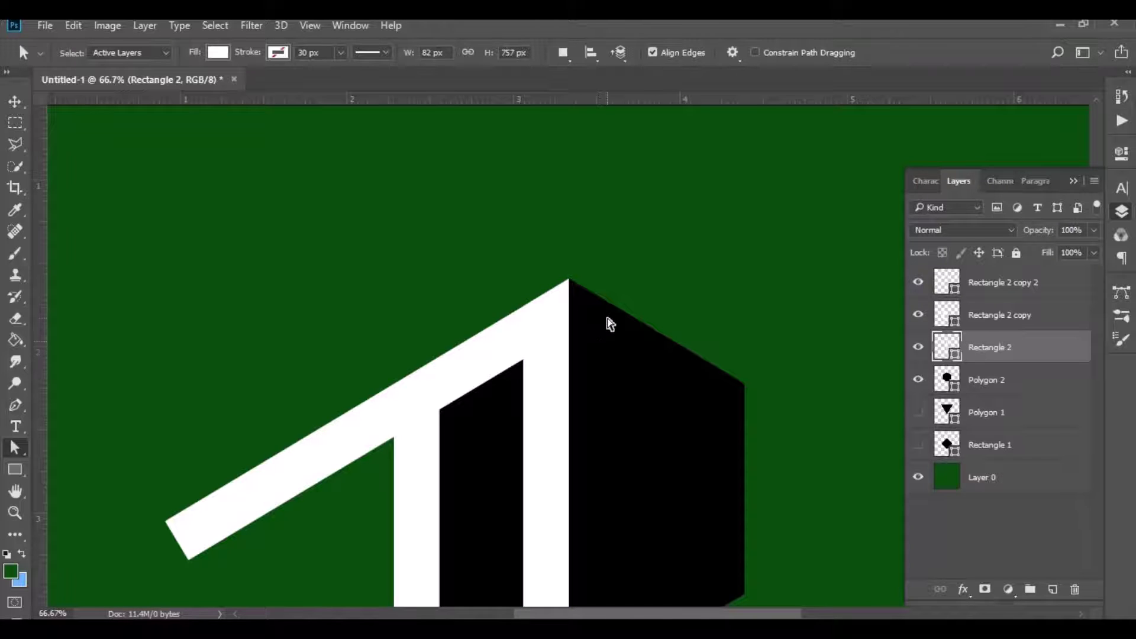
pyautogui.scroll(-3, 609, 324)
pyautogui.scroll(-4, 609, 323)
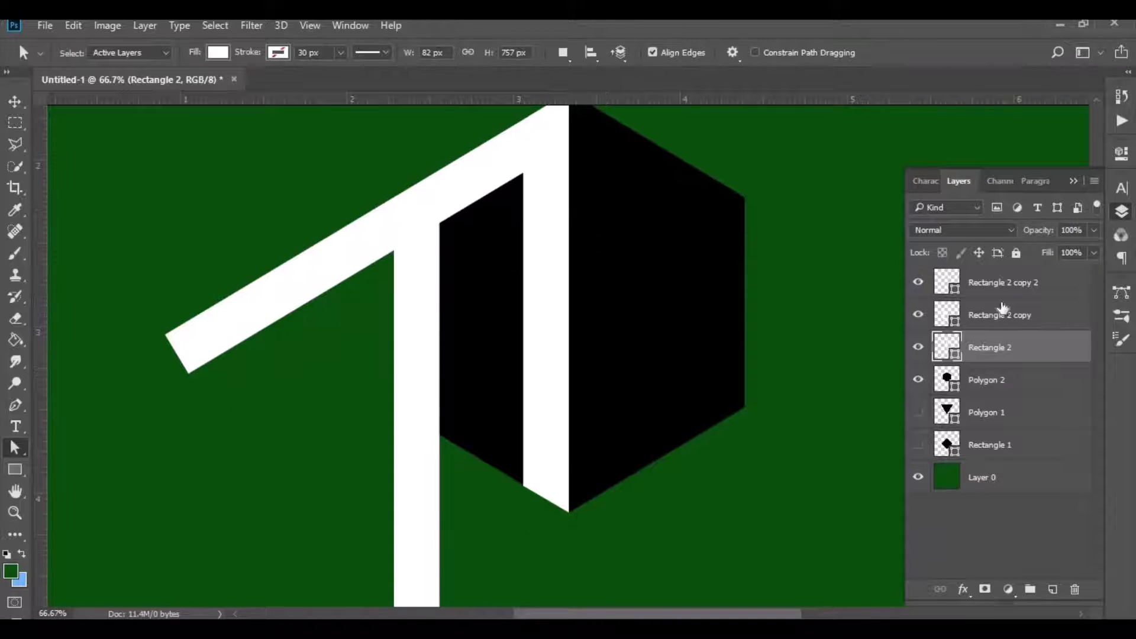
# Raise the left upright bar's bottom anchors to shorten it
pyautogui.click(1002, 310)
pyautogui.scroll(-2, 685, 358)
pyautogui.scroll(-2, 680, 355)
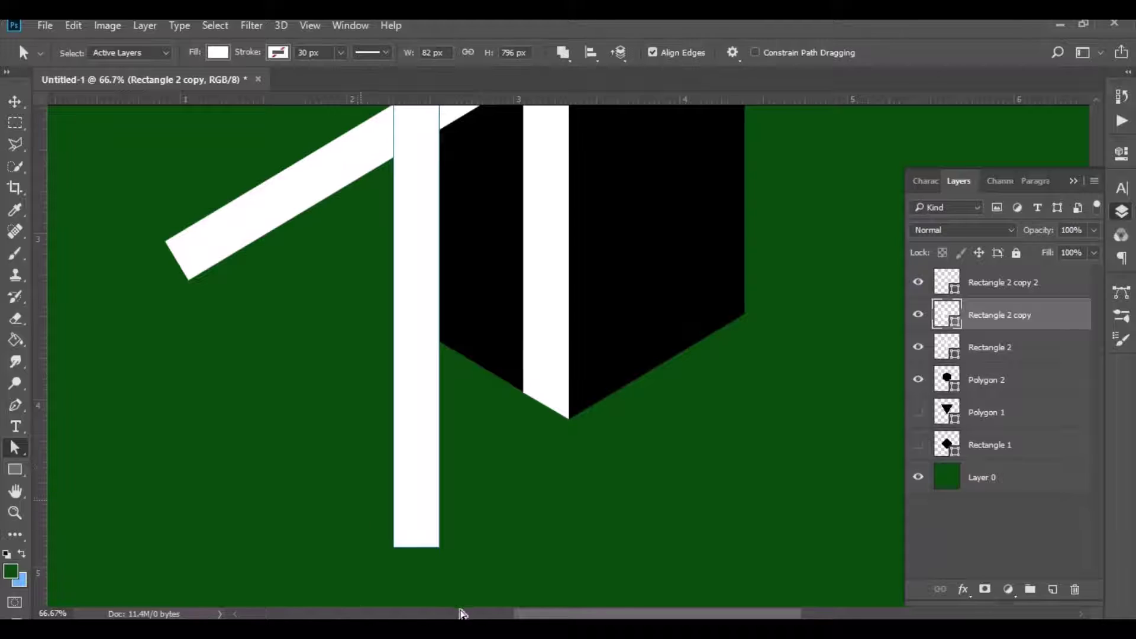
pyautogui.moveTo(361, 497); pyautogui.dragTo(502, 578)
pyautogui.moveTo(423, 549); pyautogui.dragTo(422, 356)
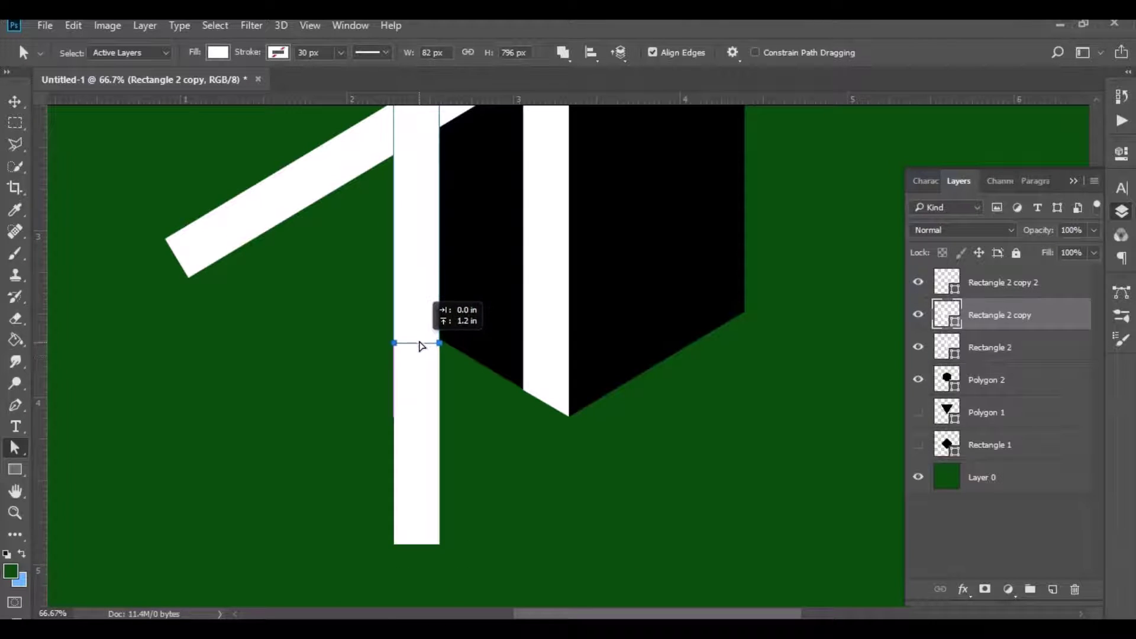
pyautogui.moveTo(422, 356); pyautogui.dragTo(419, 340)
# Reselect the left bar's bottom corner anchors to check its slanted end
pyautogui.scroll(3, 377, 390)
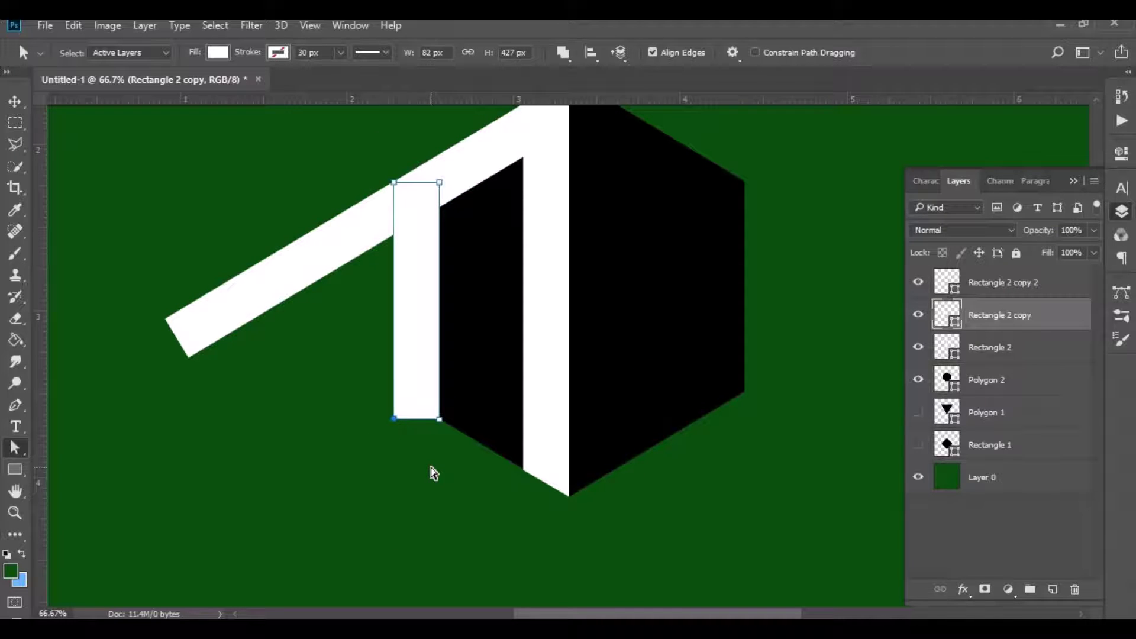
pyautogui.scroll(2, 379, 472)
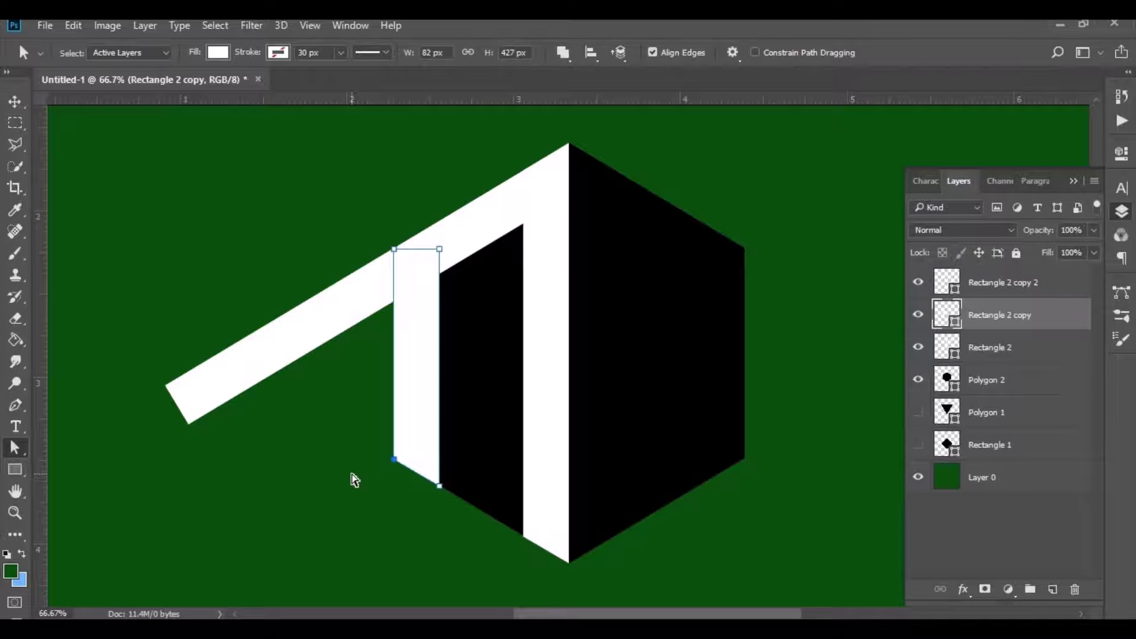
pyautogui.click(354, 480)
pyautogui.moveTo(376, 445); pyautogui.dragTo(460, 512)
pyautogui.click(435, 506)
pyautogui.moveTo(381, 426); pyautogui.dragTo(469, 515)
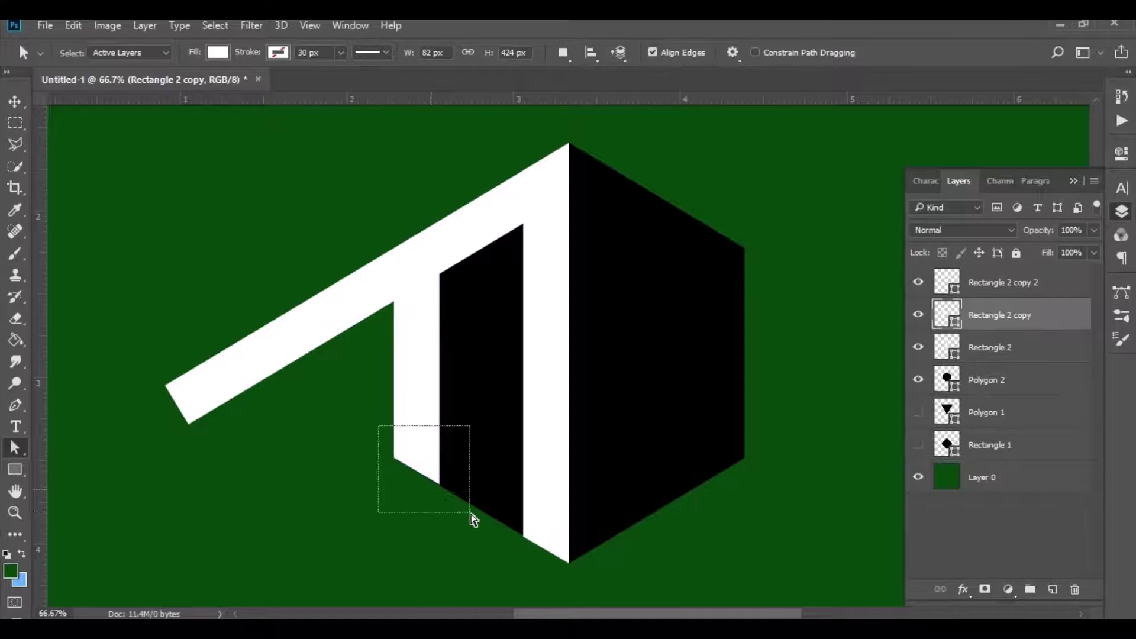
pyautogui.click(445, 521)
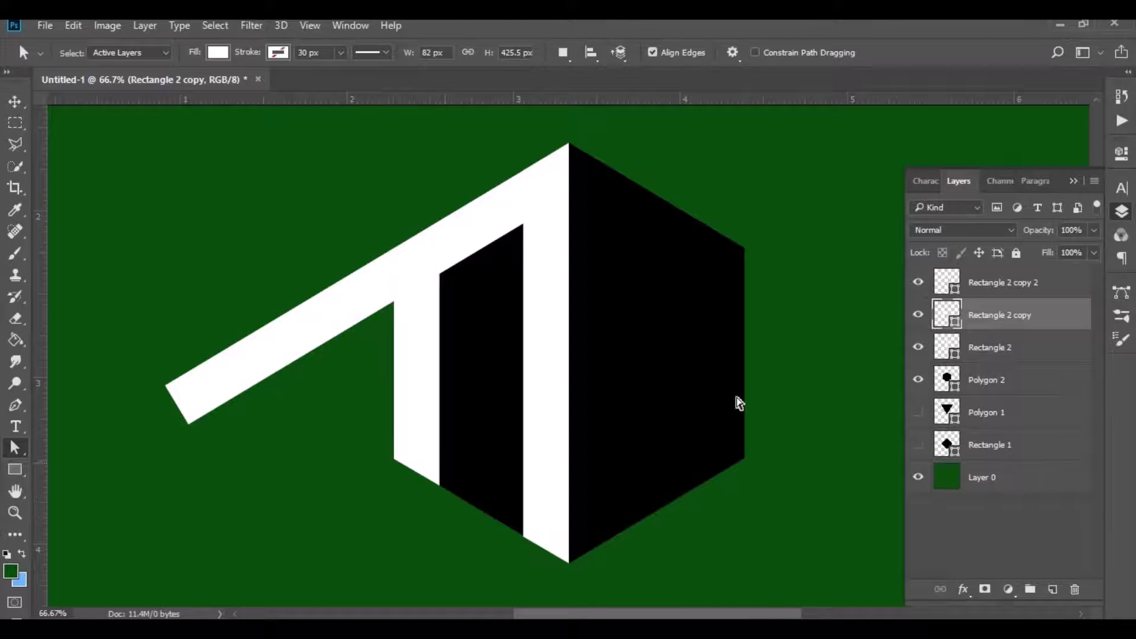
# Shorten the angled Rectangle 2 copy 2 bar from its lower-left end to the left upright
pyautogui.click(994, 290)
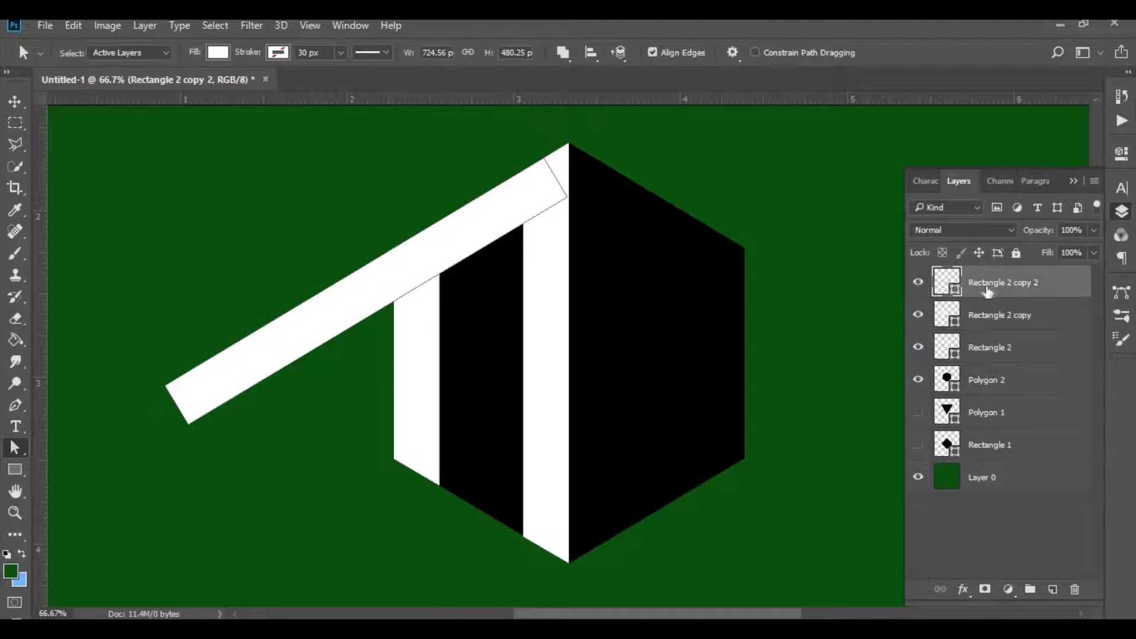
pyautogui.moveTo(143, 353); pyautogui.dragTo(245, 474)
pyautogui.moveTo(210, 396); pyautogui.dragTo(371, 303)
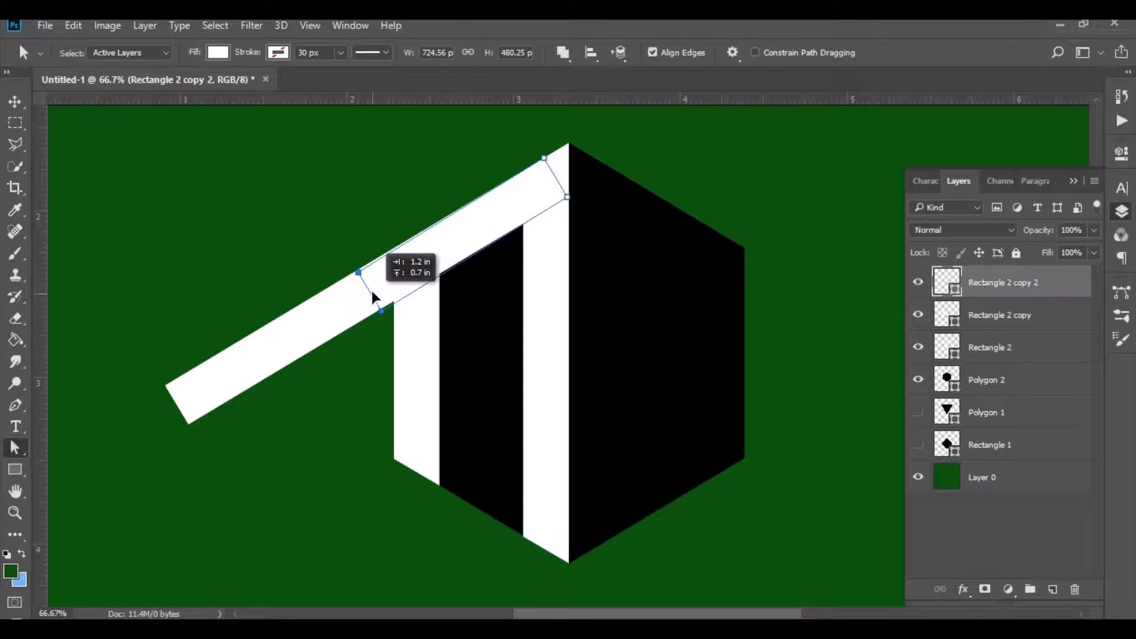
pyautogui.moveTo(371, 303); pyautogui.dragTo(380, 287)
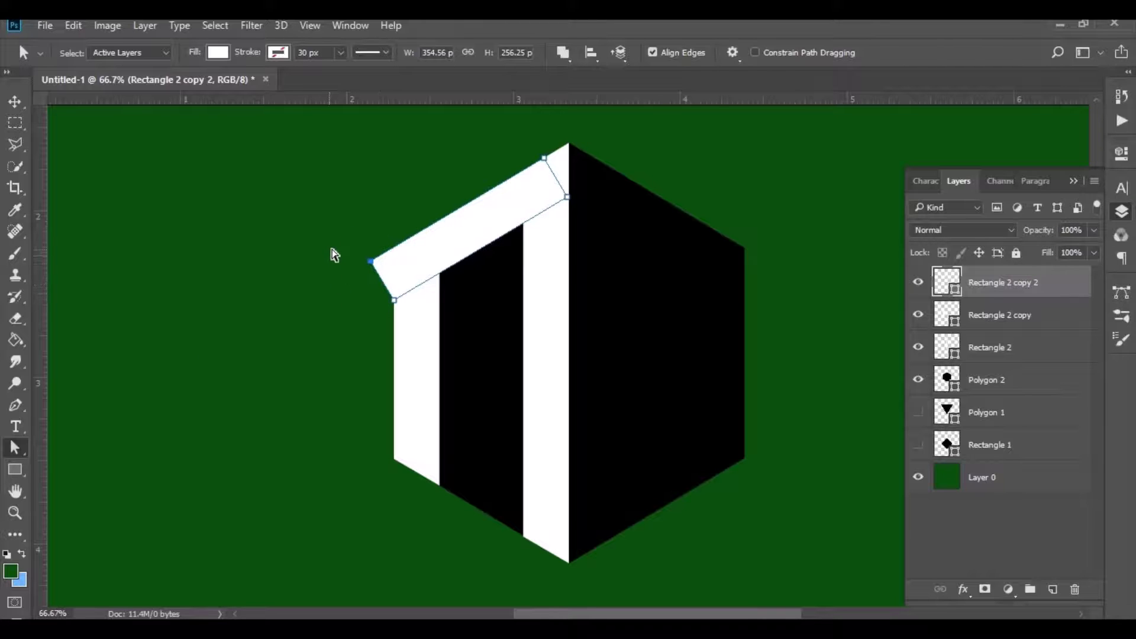
# Nudge the angled bar's left end right and up until it is flush with the hexagon edge
pyautogui.hotkey('shift', 'Right')
pyautogui.hotkey('shift', 'Right')
pyautogui.hotkey('shift', 'Right')
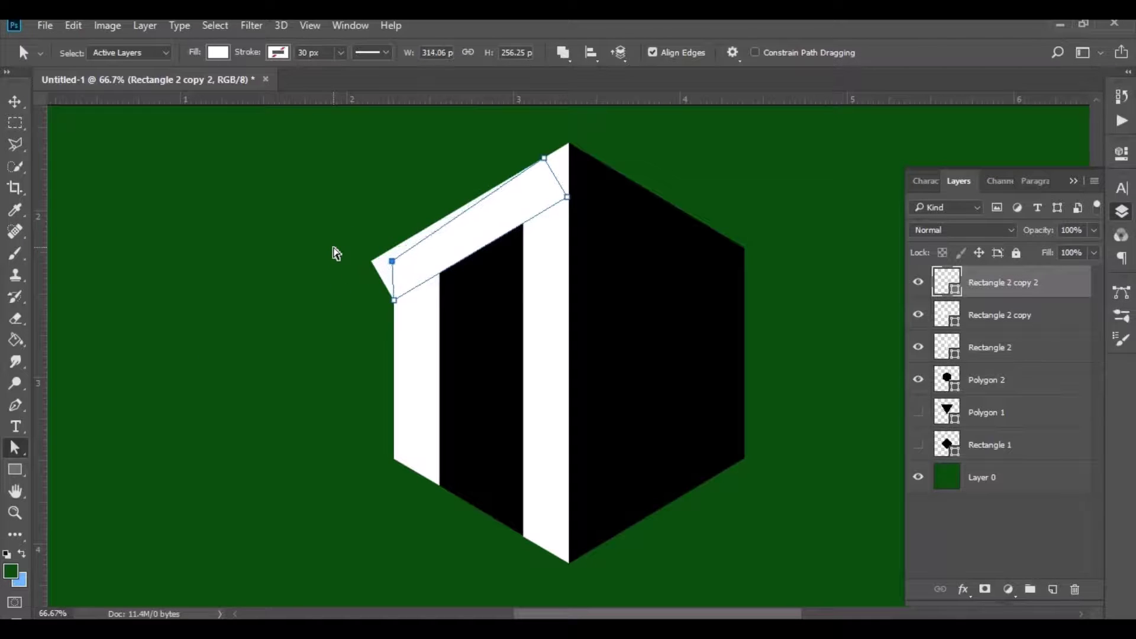
pyautogui.hotkey('shift', 'Right')
pyautogui.hotkey('shift', 'Right')
pyautogui.hotkey('shift', 'Up')
pyautogui.hotkey('shift', 'Up')
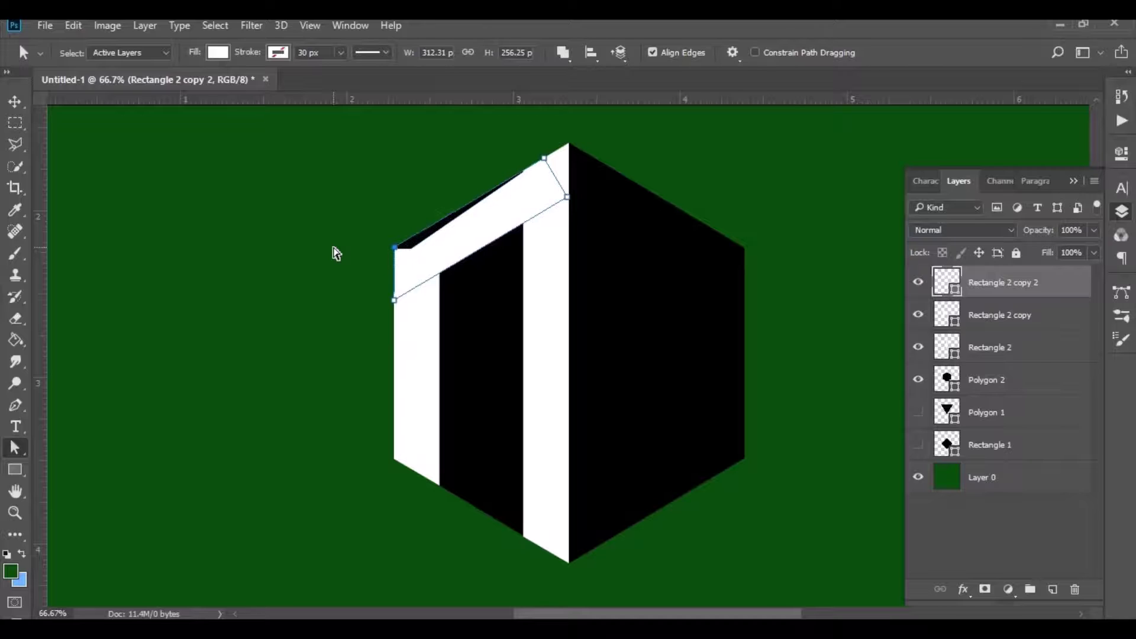
pyautogui.hotkey('shift', 'Up')
pyautogui.press('Escape')
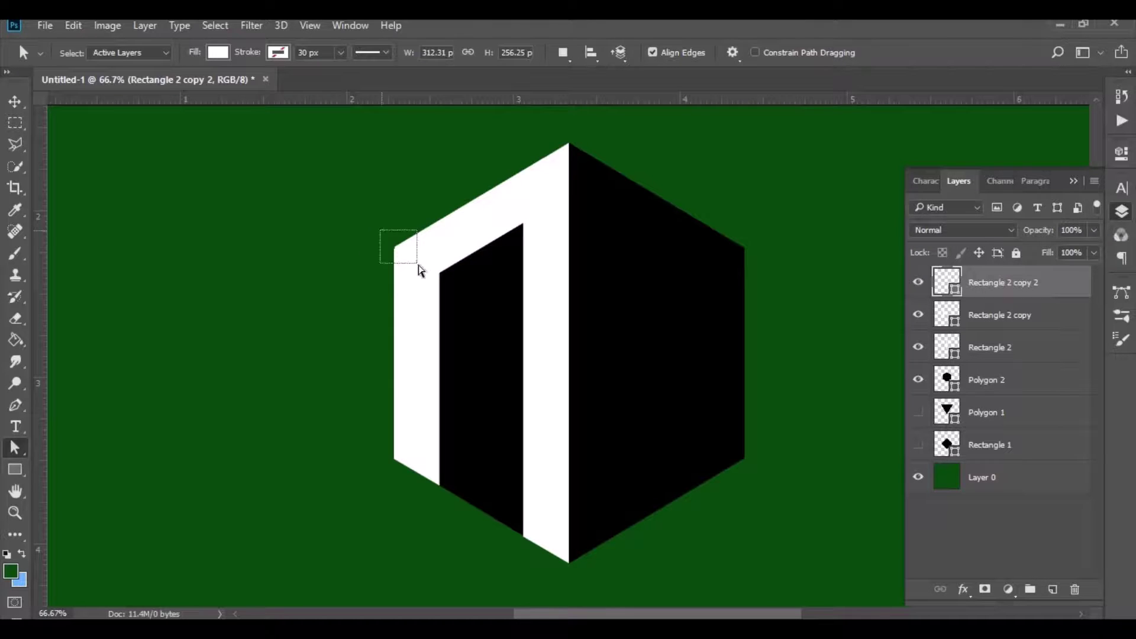
pyautogui.moveTo(374, 236); pyautogui.dragTo(418, 269)
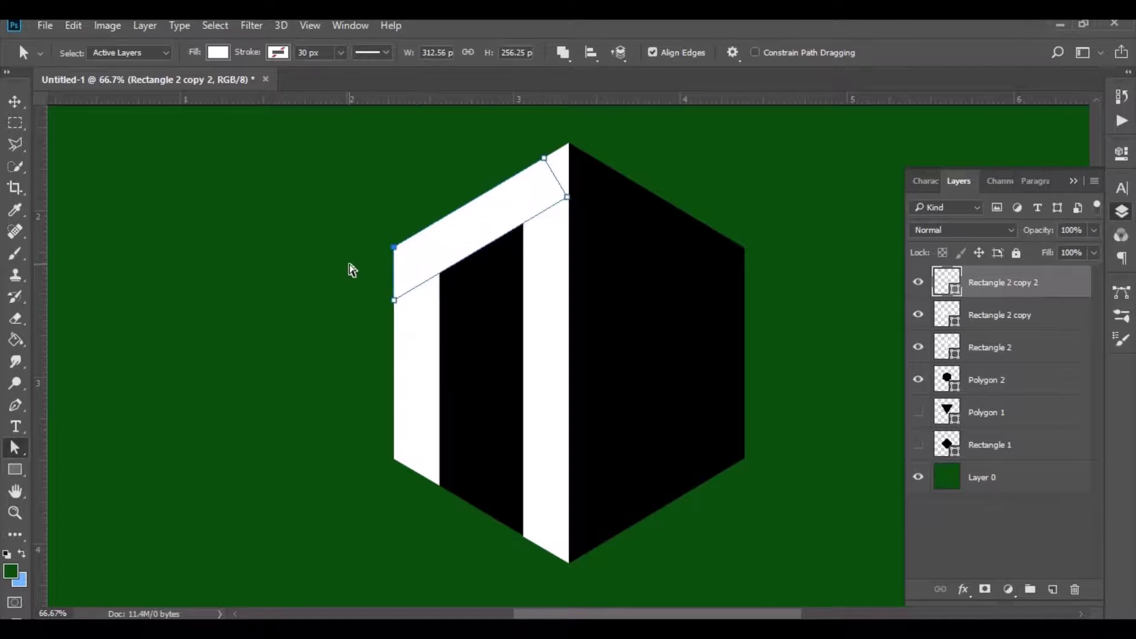
pyautogui.press('Escape')
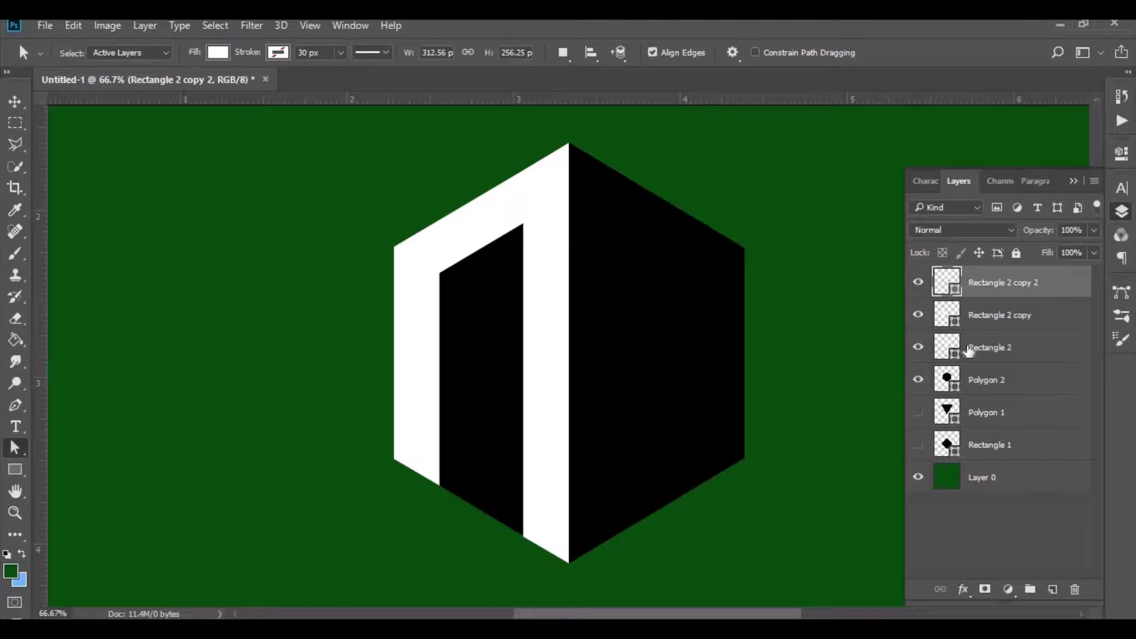
# Put the three bar layers into Group 1 and nest it inside Group 2
pyautogui.keyDown('shift'); pyautogui.click(995, 346); pyautogui.keyUp('shift')
pyautogui.moveTo(995, 346); pyautogui.dragTo(1030, 587)
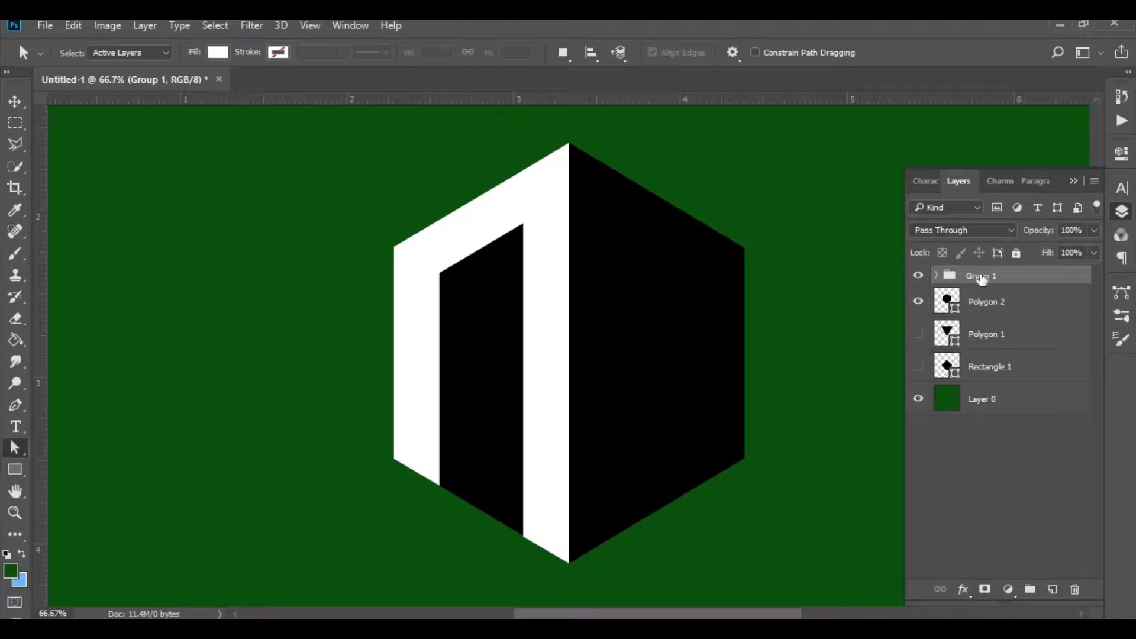
pyautogui.moveTo(981, 278); pyautogui.dragTo(1030, 588)
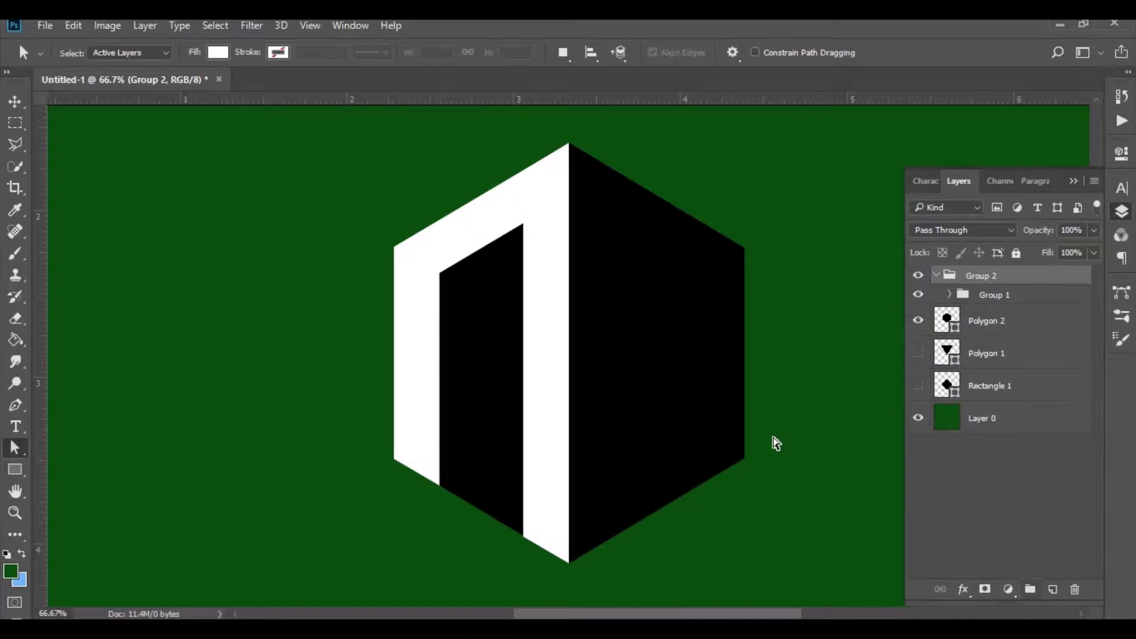
# Try a horizontal flip of the grouped bars with Free Transform, then cancel it
pyautogui.click(81, 30)
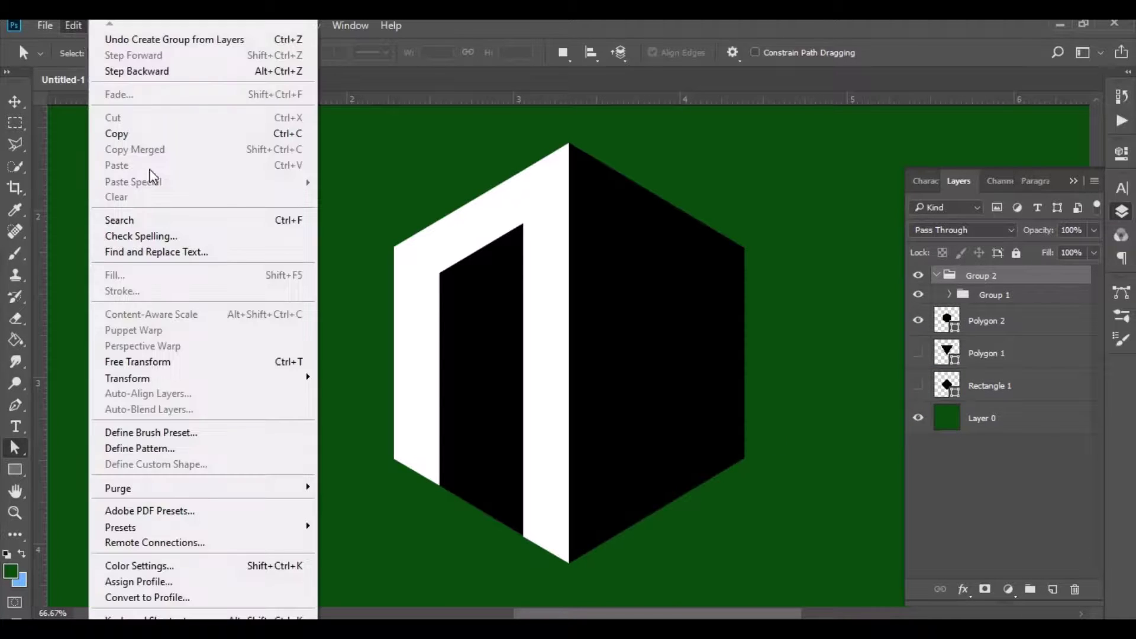
pyautogui.click(244, 361)
pyautogui.rightClick(508, 285)
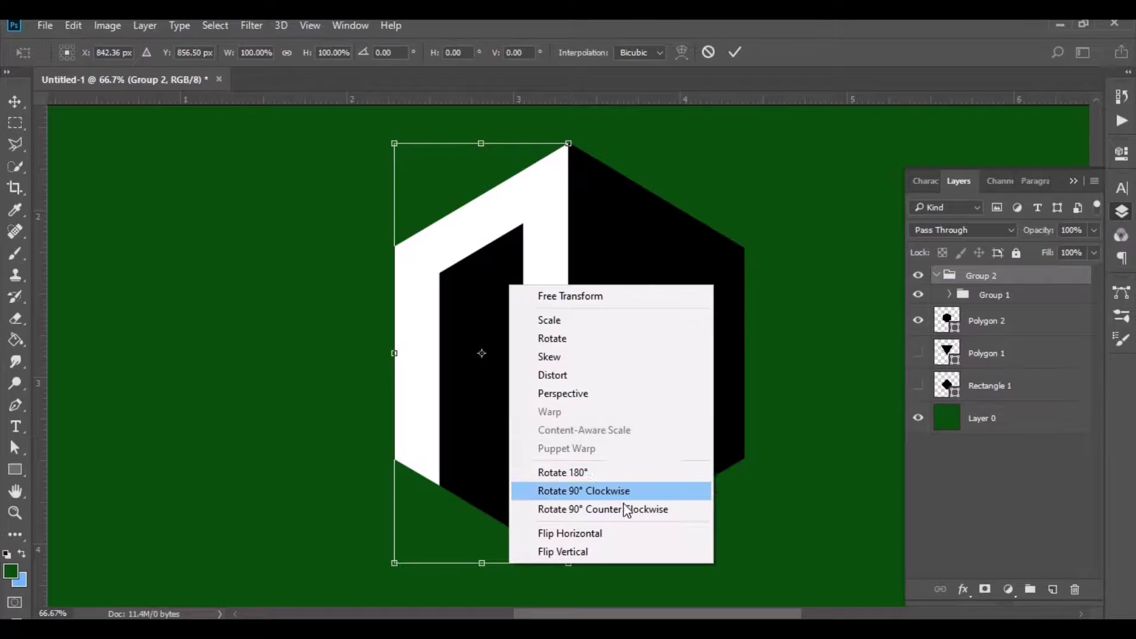
pyautogui.click(624, 534)
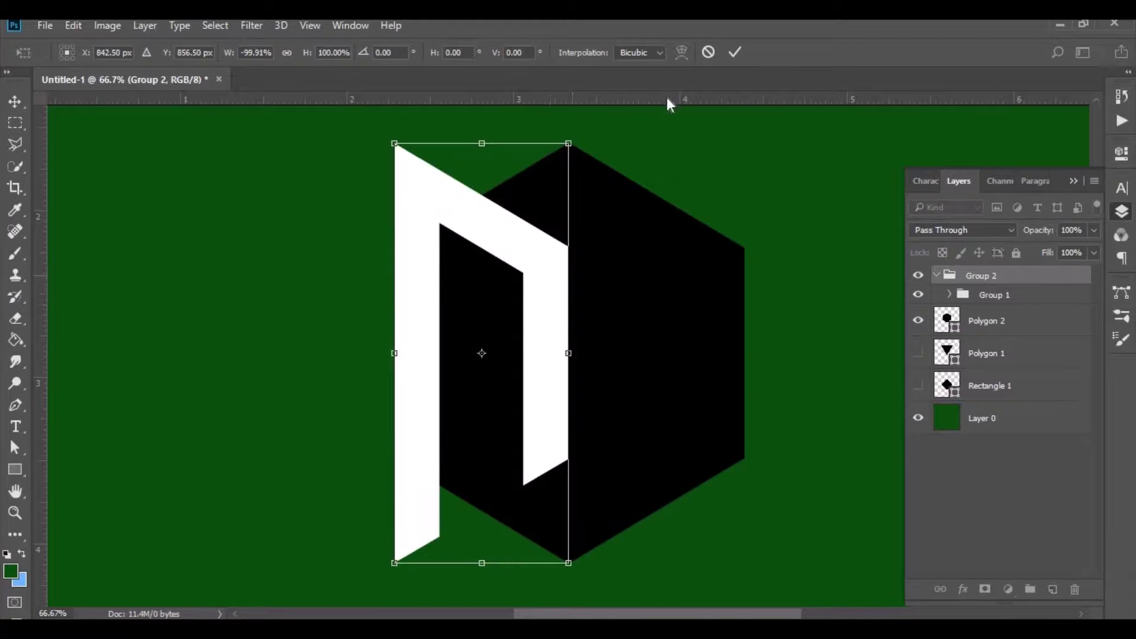
pyautogui.click(709, 53)
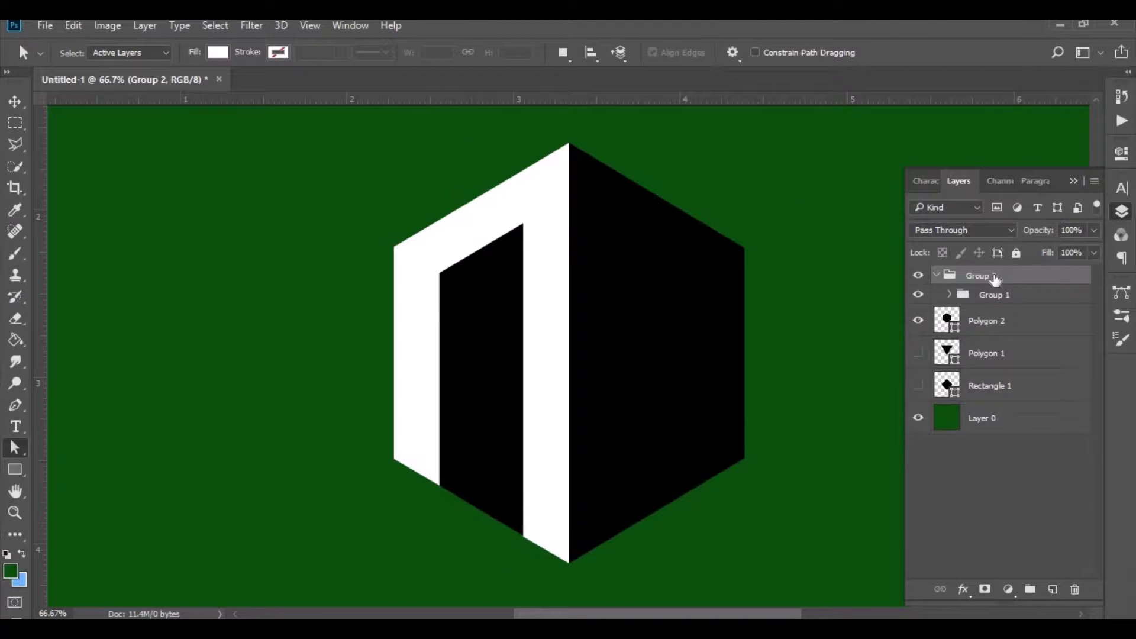
# Delete Group 2 with Group Only, then duplicate Group 1 as Group 1 copy
pyautogui.rightClick(996, 279)
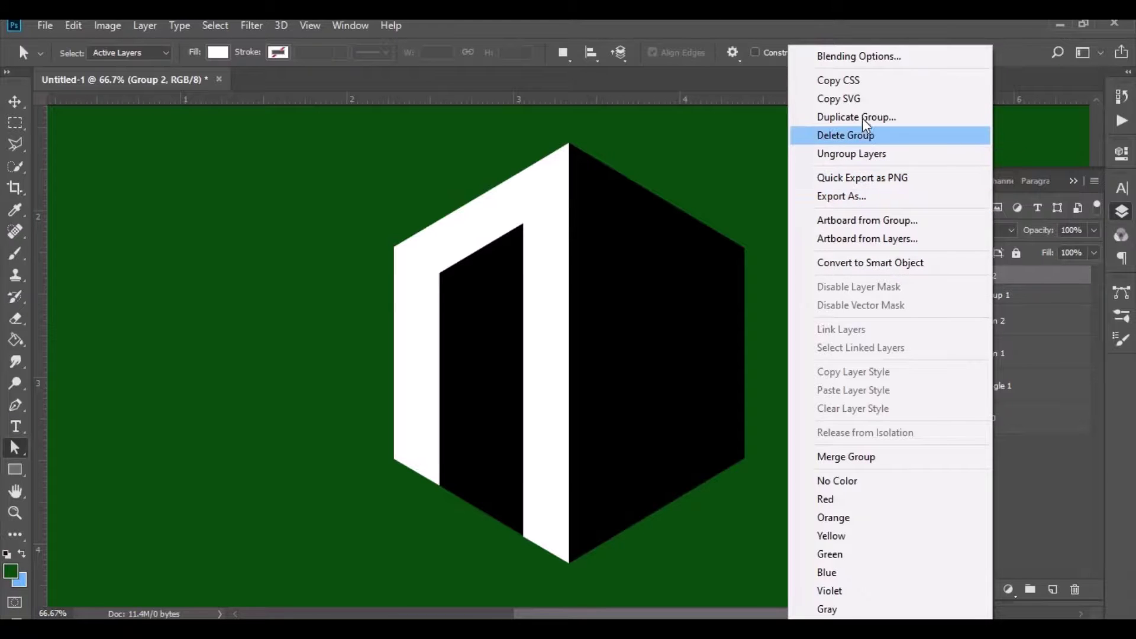
pyautogui.click(896, 137)
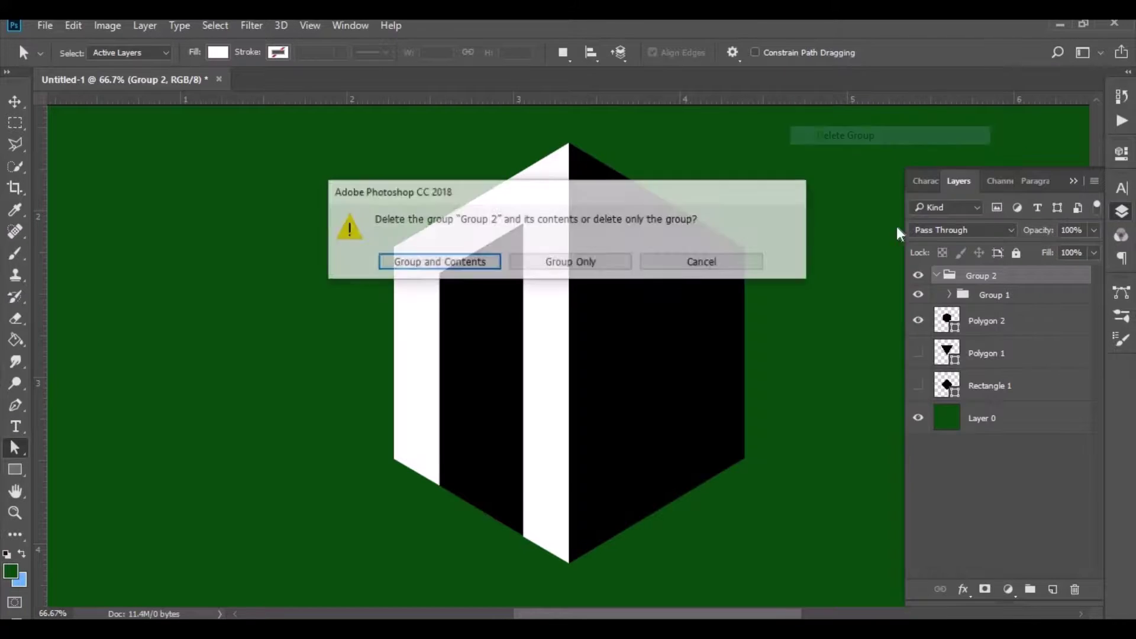
pyautogui.press('Return')
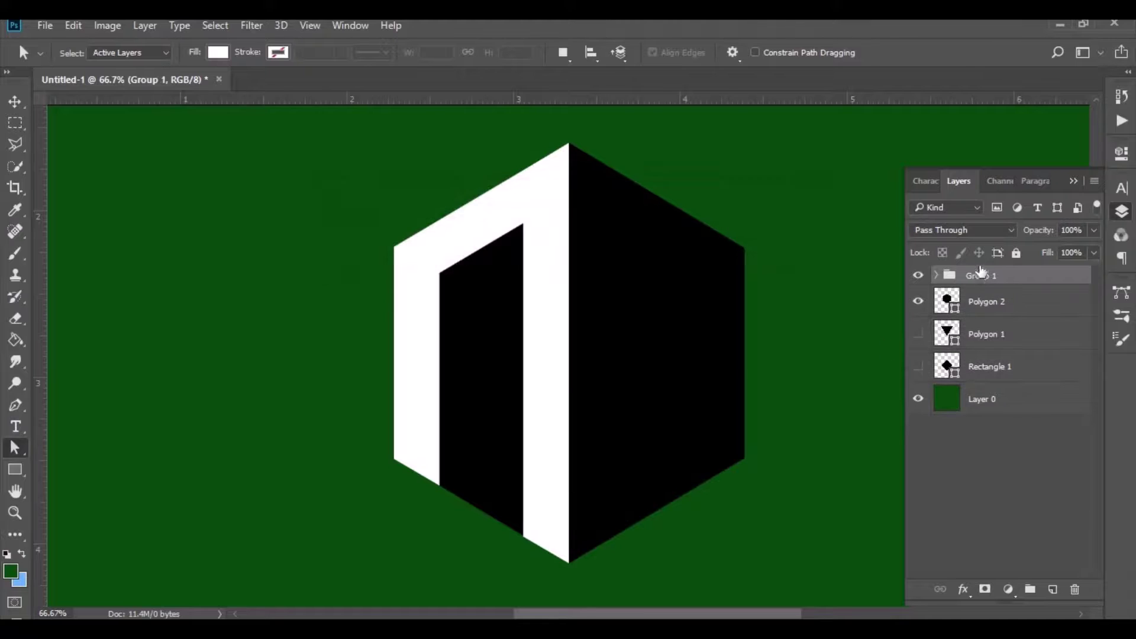
pyautogui.moveTo(992, 283); pyautogui.dragTo(1054, 590)
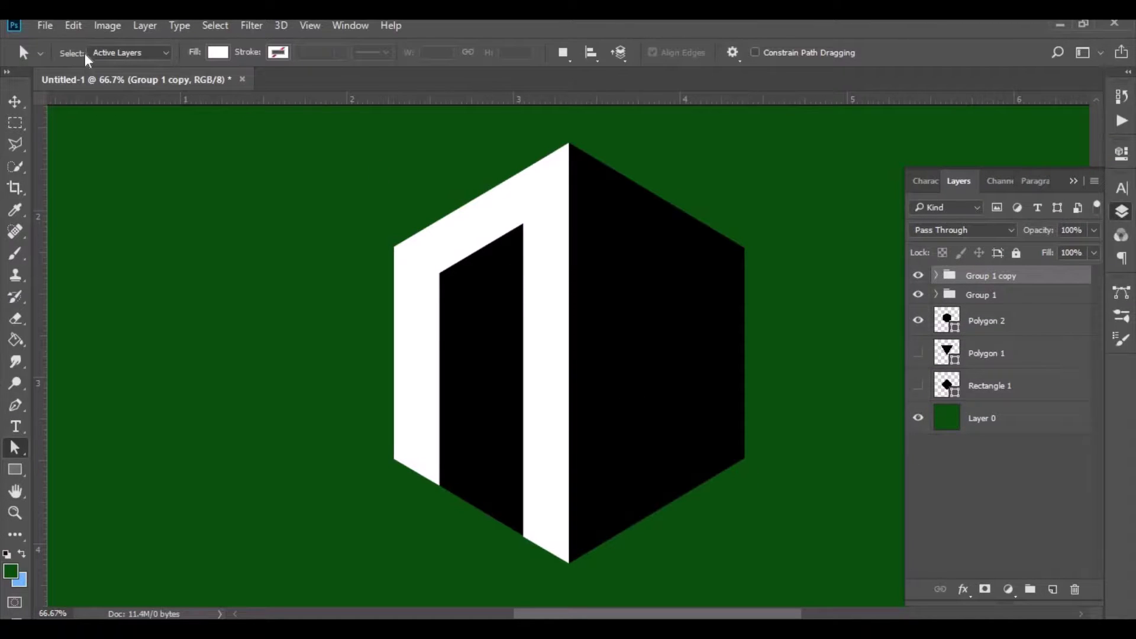
# Flip Group 1 copy horizontally and slide it right to form the hexagon's right half
pyautogui.click(70, 26)
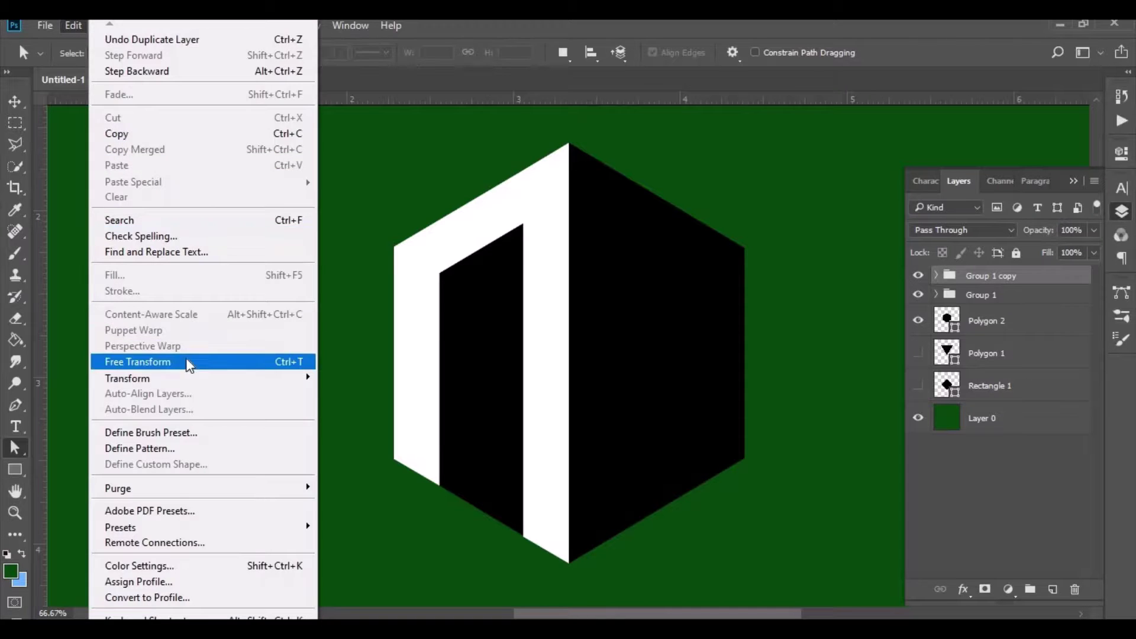
pyautogui.click(224, 361)
pyautogui.rightClick(443, 279)
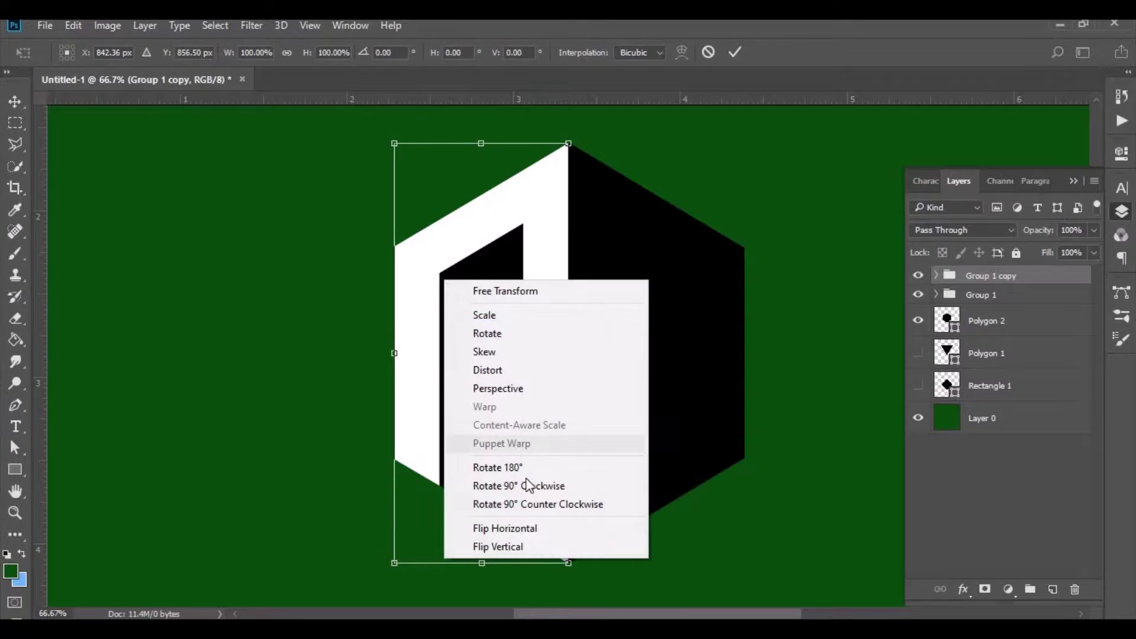
pyautogui.click(537, 527)
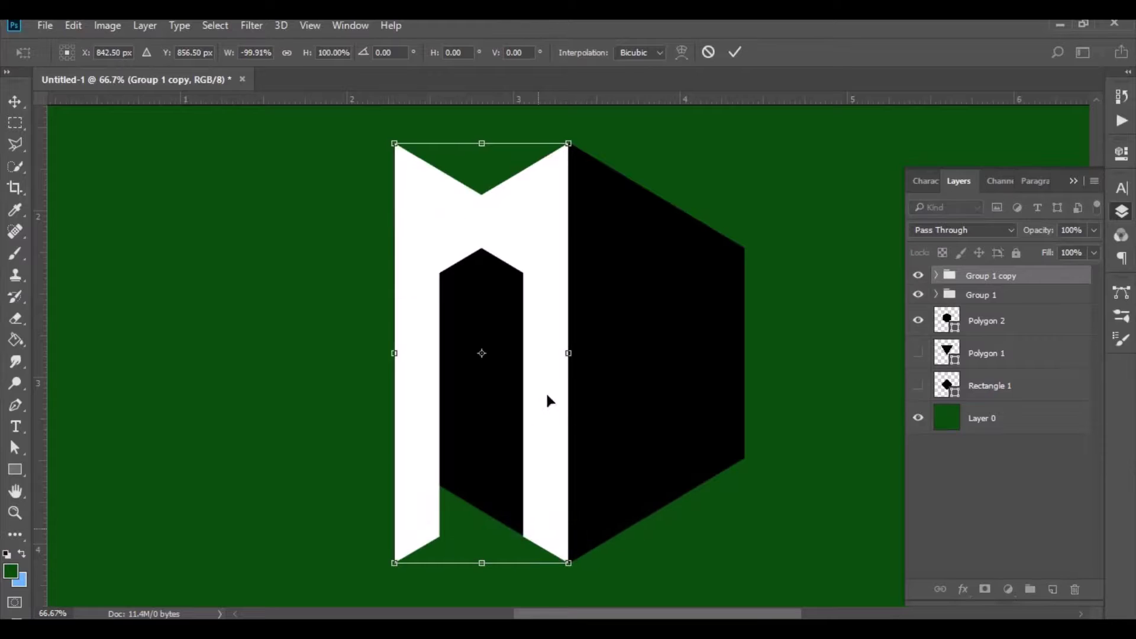
pyautogui.moveTo(452, 232); pyautogui.dragTo(631, 232)
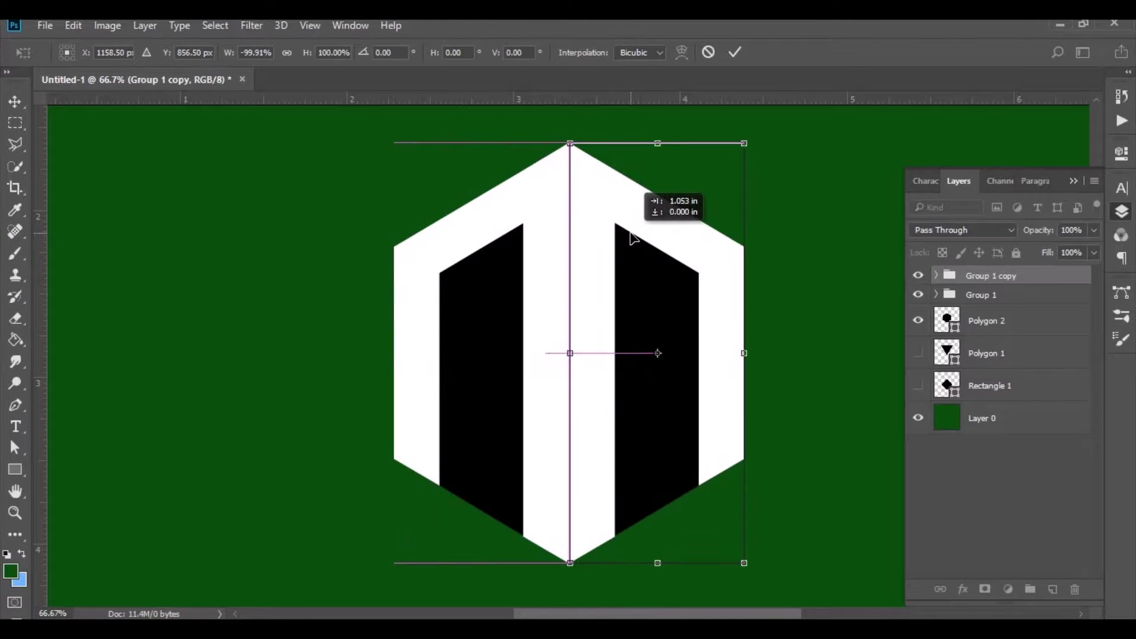
pyautogui.moveTo(631, 228); pyautogui.dragTo(631, 228)
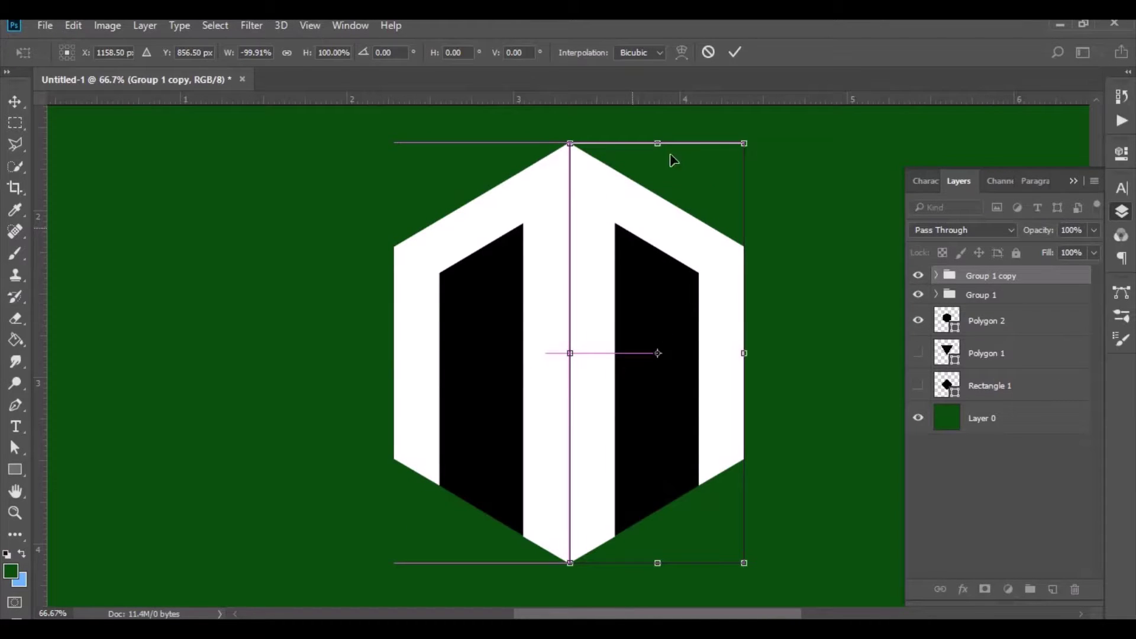
pyautogui.click(735, 52)
# Draw a white rectangle crossbar across the right inner area to form the A
pyautogui.press('a')
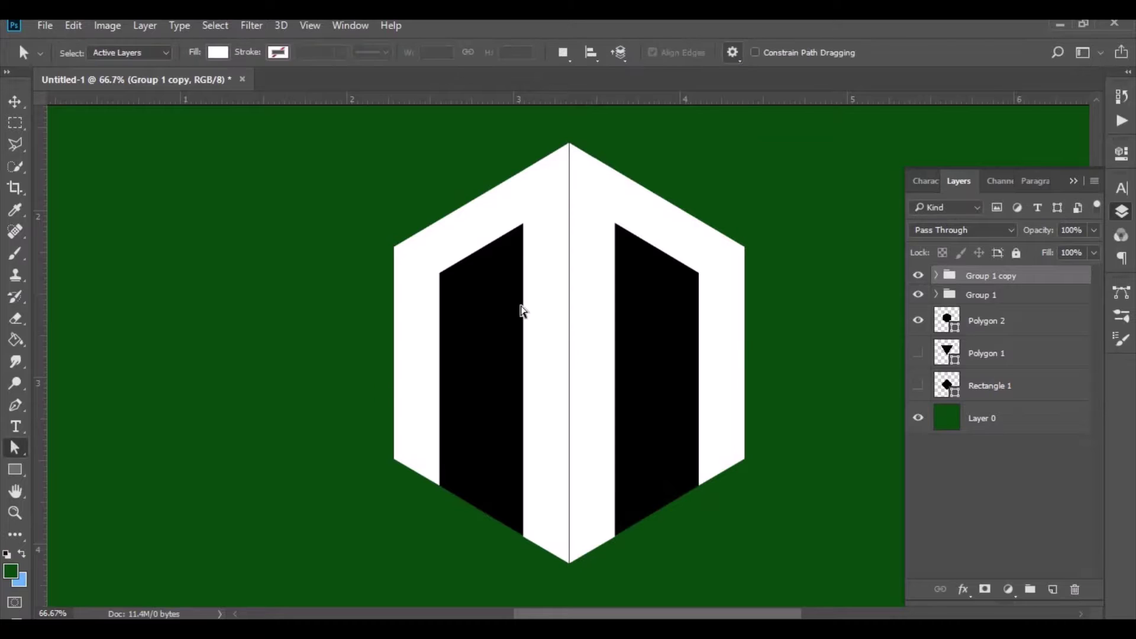
pyautogui.click(15, 469)
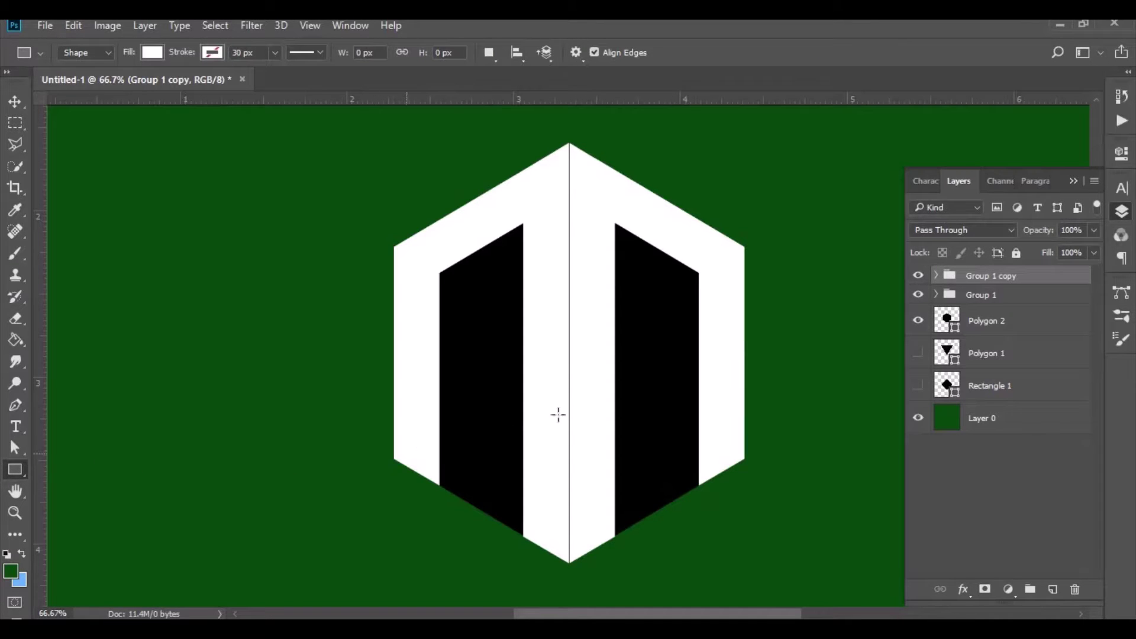
pyautogui.moveTo(600, 335); pyautogui.dragTo(721, 373)
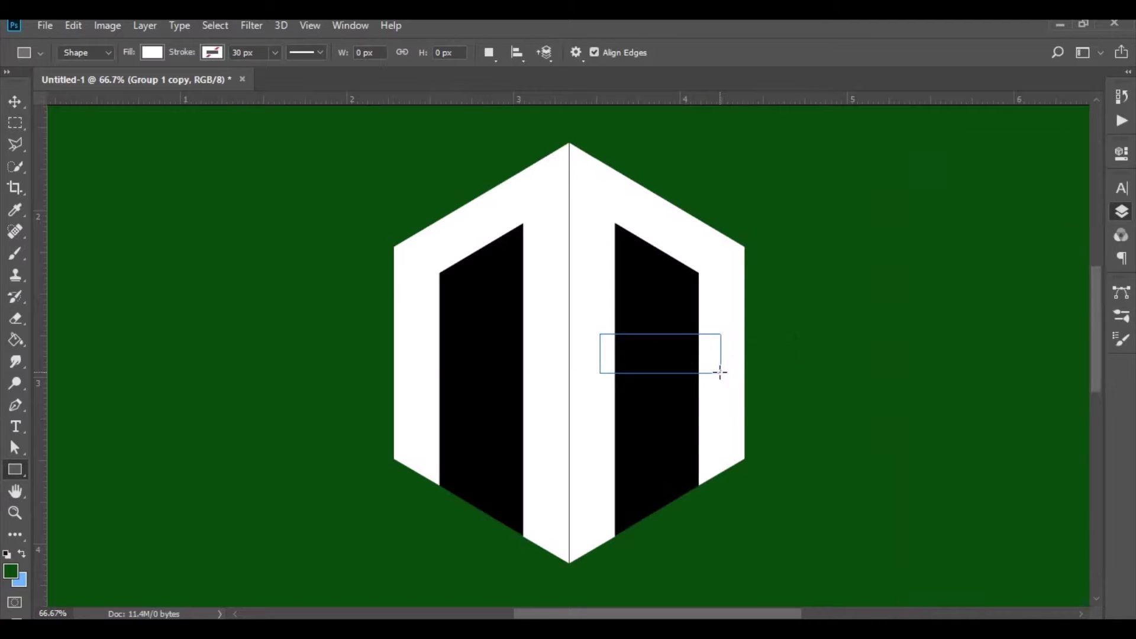
# Hide Polygon 2, move Rectangle 3 into Group 1 copy, and shift that half right
pyautogui.click(14, 102)
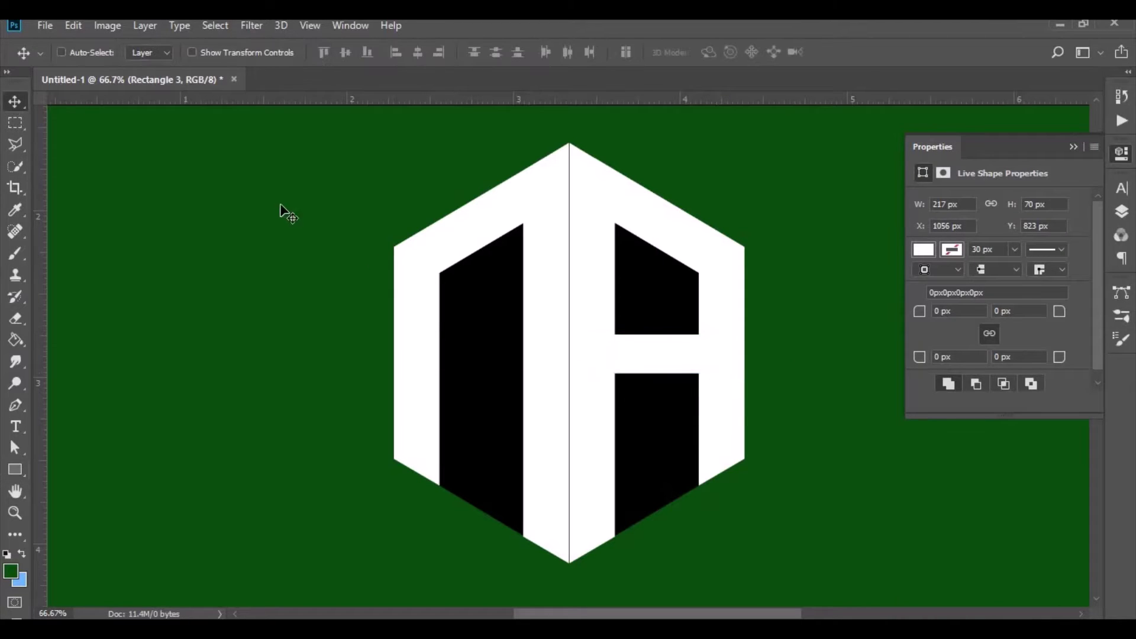
pyautogui.click(1124, 213)
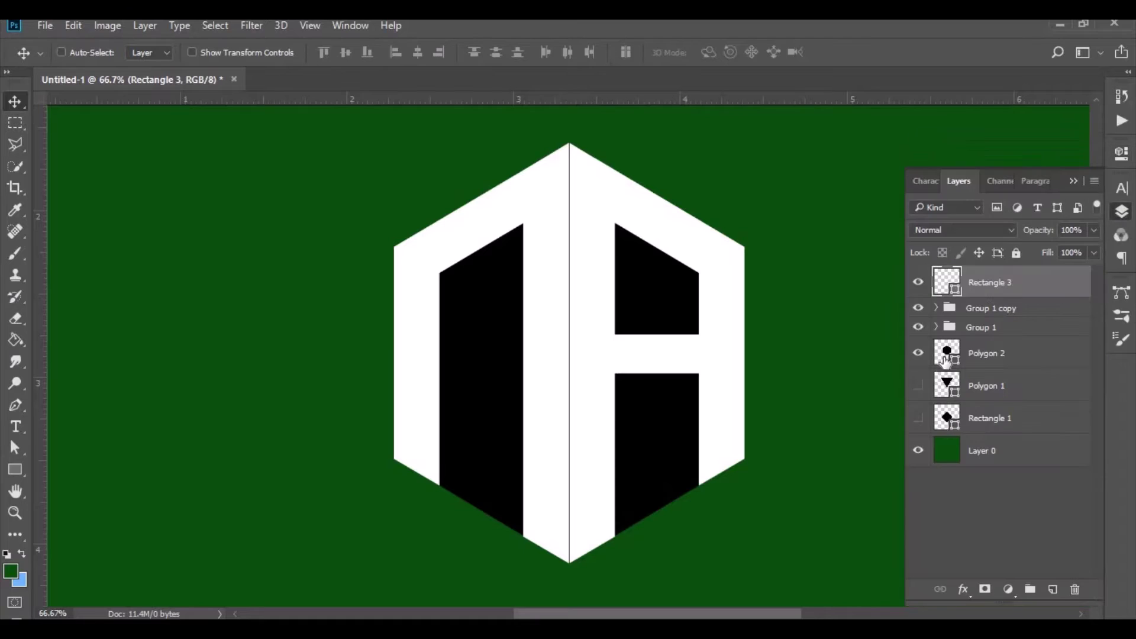
pyautogui.click(918, 353)
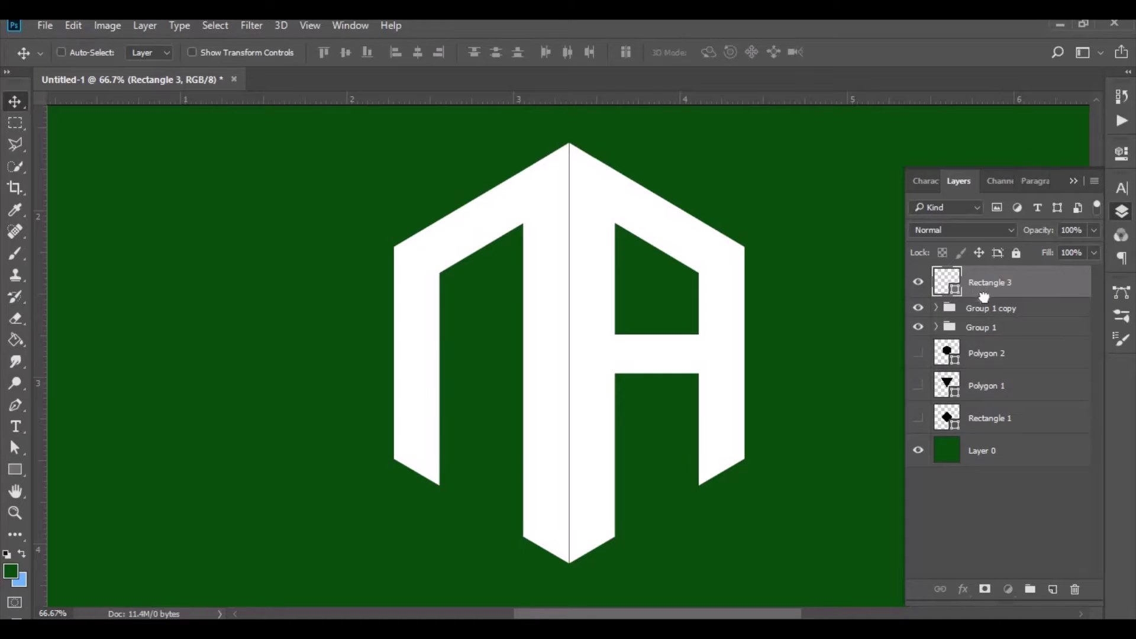
pyautogui.moveTo(984, 296); pyautogui.dragTo(988, 311)
pyautogui.moveTo(705, 325); pyautogui.dragTo(717, 326)
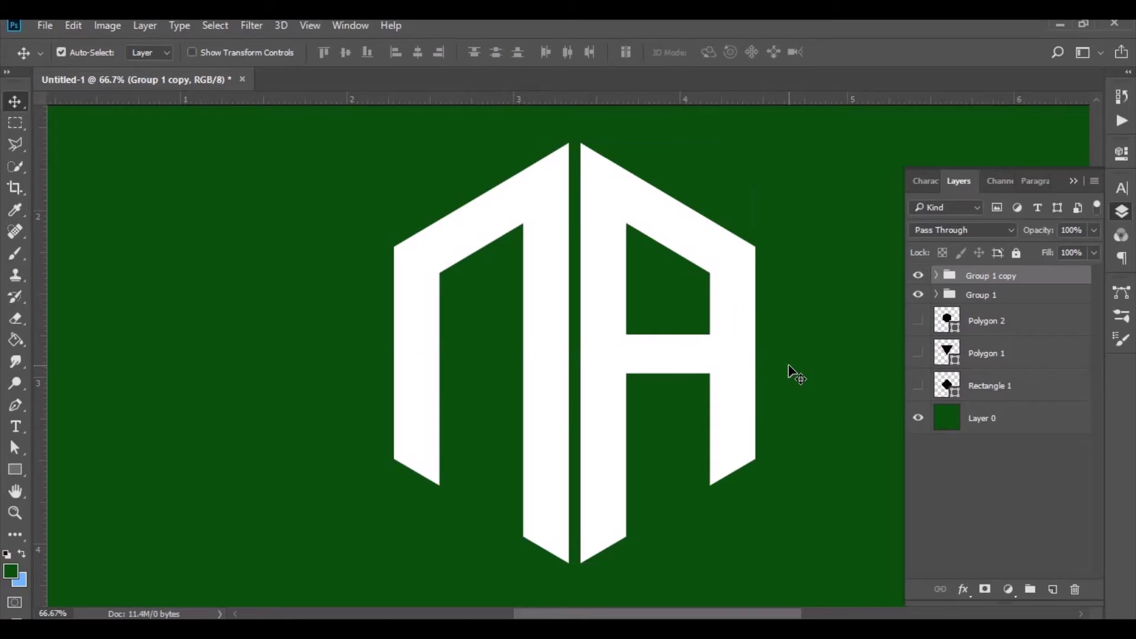
pyautogui.press('ctrl')
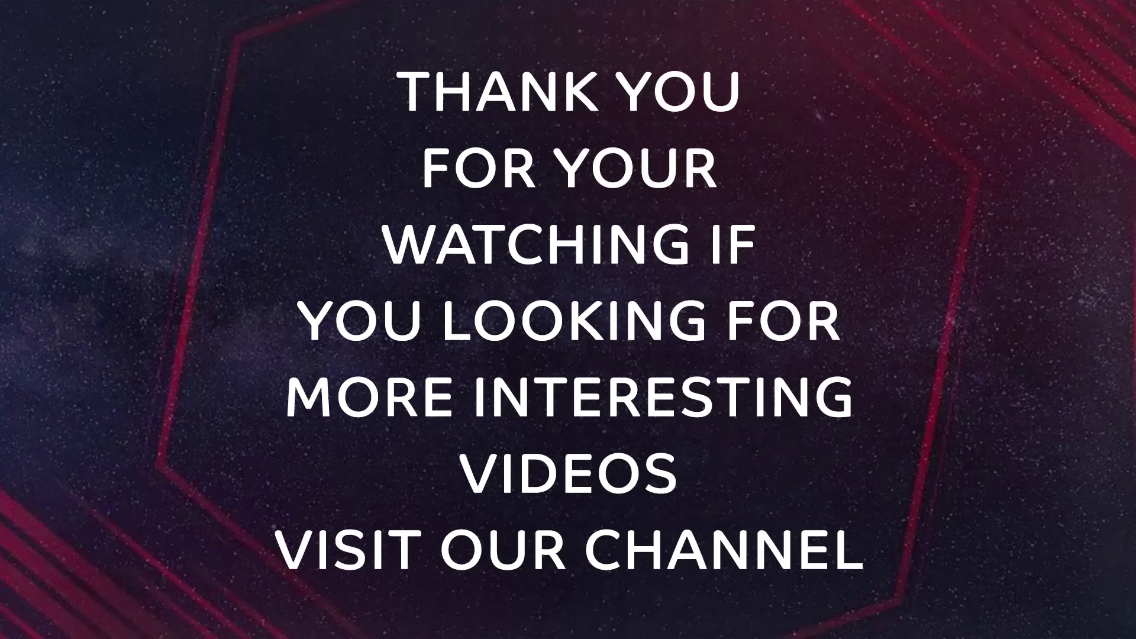